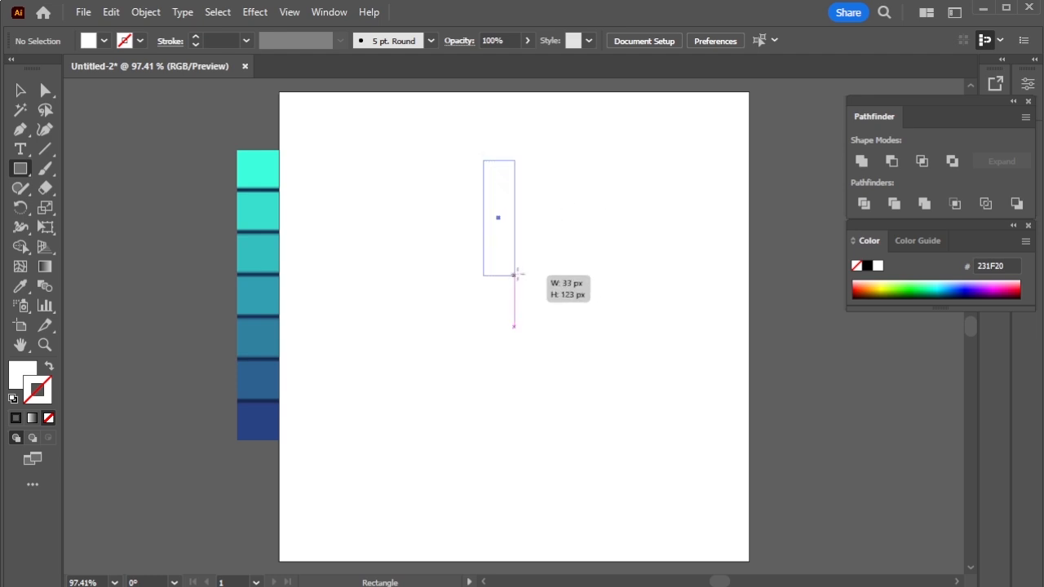
Draw a narrow vertical rectangle in the artboard's upper middle with fully rounded ends and fill it with black.
{"action": "mouse_move", "coordinate": [496, 174]}
{"action": "left_mouse_down"}
{"action": "mouse_move", "coordinate": [497, 190]}
{"action": "mouse_move", "coordinate": [495, 178]}
{"action": "left_mouse_up"}
{"action": "left_click", "coordinate": [20, 90]}
{"action": "left_click", "coordinate": [573, 223]}
{"action": "left_click_drag", "start_coordinate": [420, 166], "coordinate": [548, 246]}
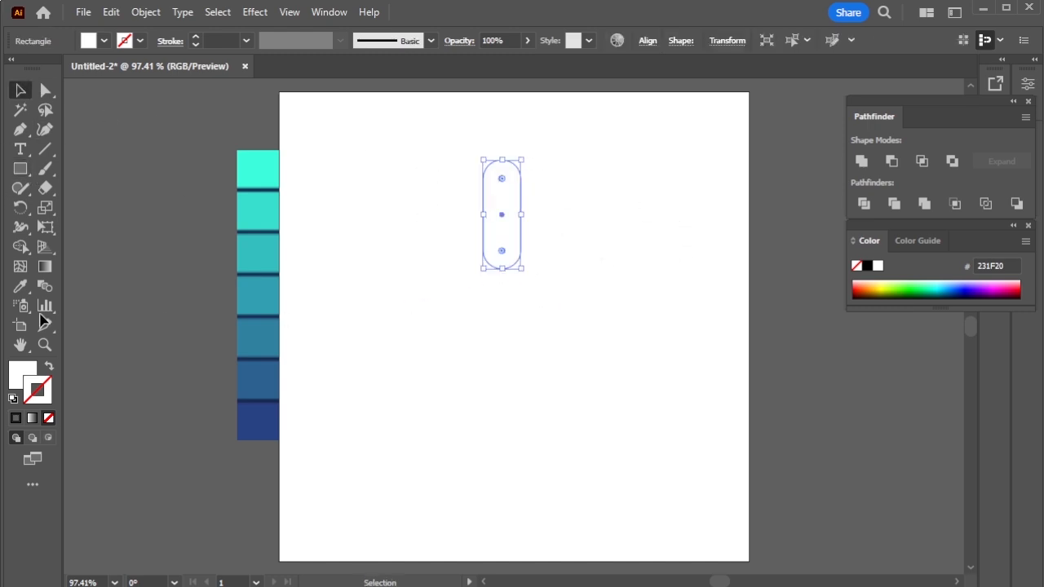
{"action": "left_click", "coordinate": [25, 380]}
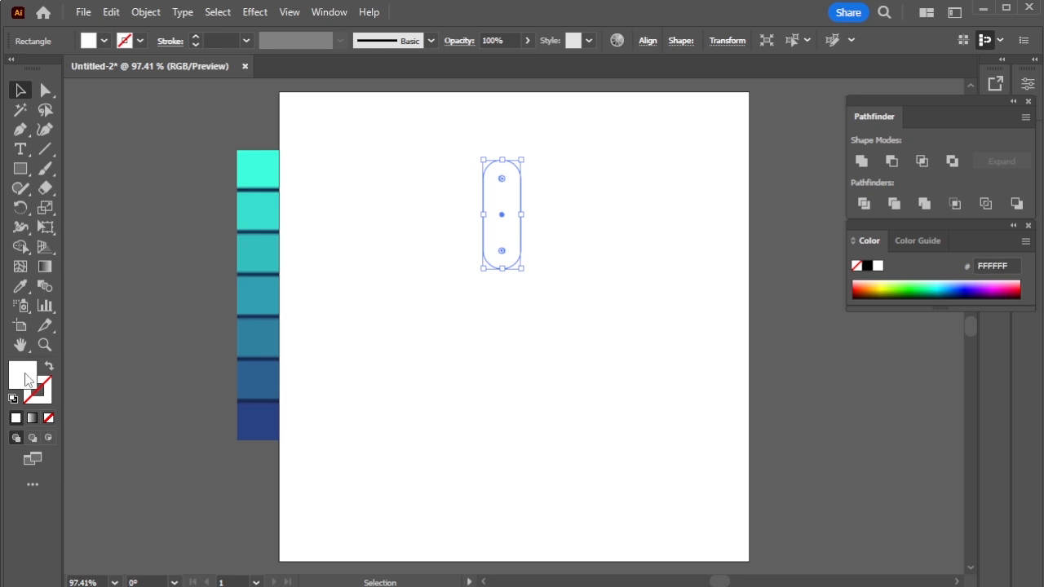
{"action": "left_click", "coordinate": [869, 267]}
Create a radial repeat of the black pill with 6 instances and a radius of about 99 px.
{"action": "left_click", "coordinate": [146, 13]}
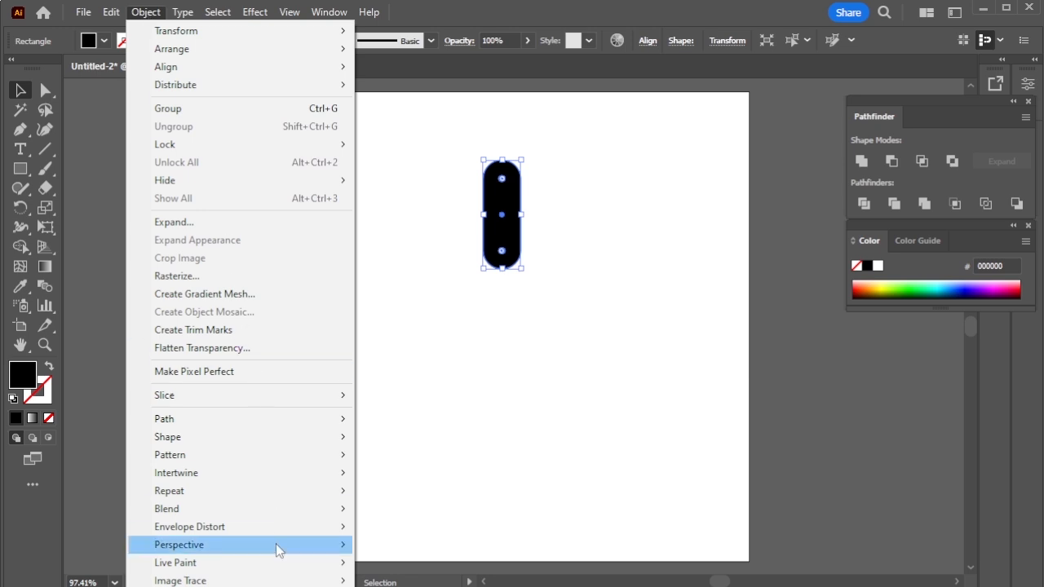
{"action": "mouse_move", "coordinate": [306, 494]}
{"action": "left_click", "coordinate": [396, 494]}
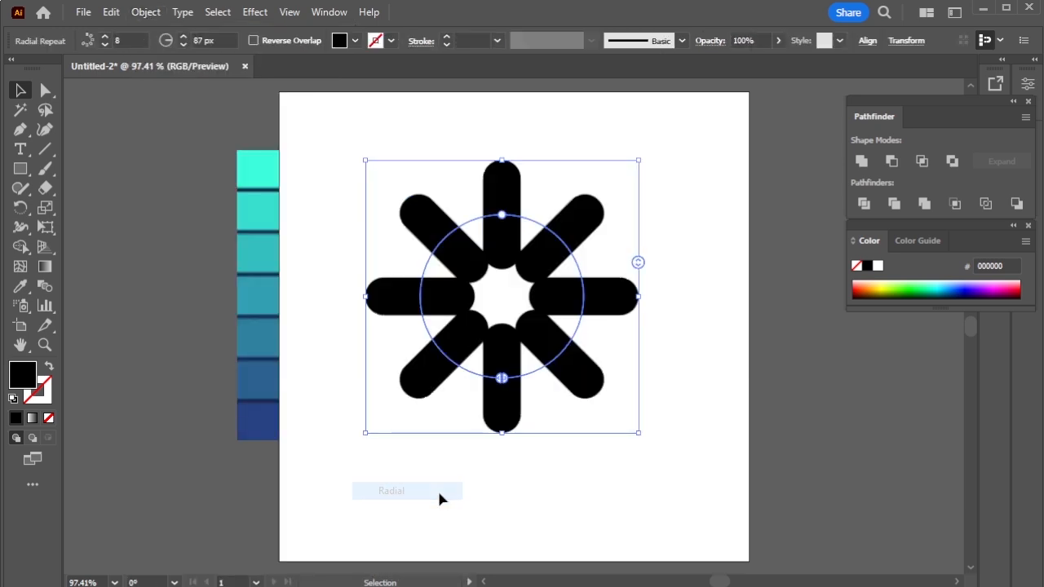
{"action": "left_click_drag", "start_coordinate": [642, 263], "coordinate": [645, 286]}
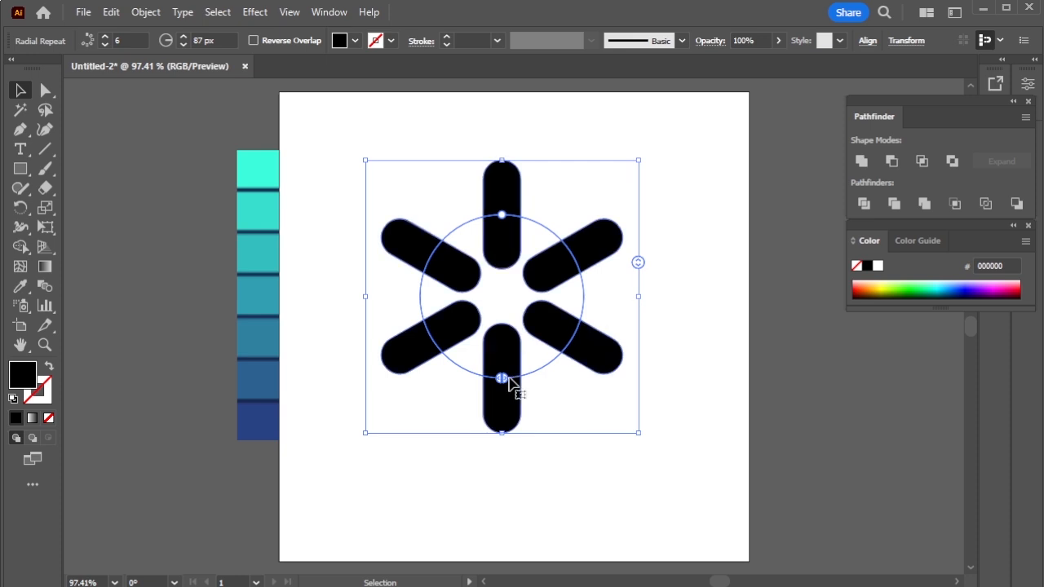
{"action": "mouse_move", "coordinate": [503, 218]}
{"action": "left_mouse_down"}
{"action": "mouse_move", "coordinate": [497, 249]}
{"action": "mouse_move", "coordinate": [513, 205]}
{"action": "left_mouse_up"}
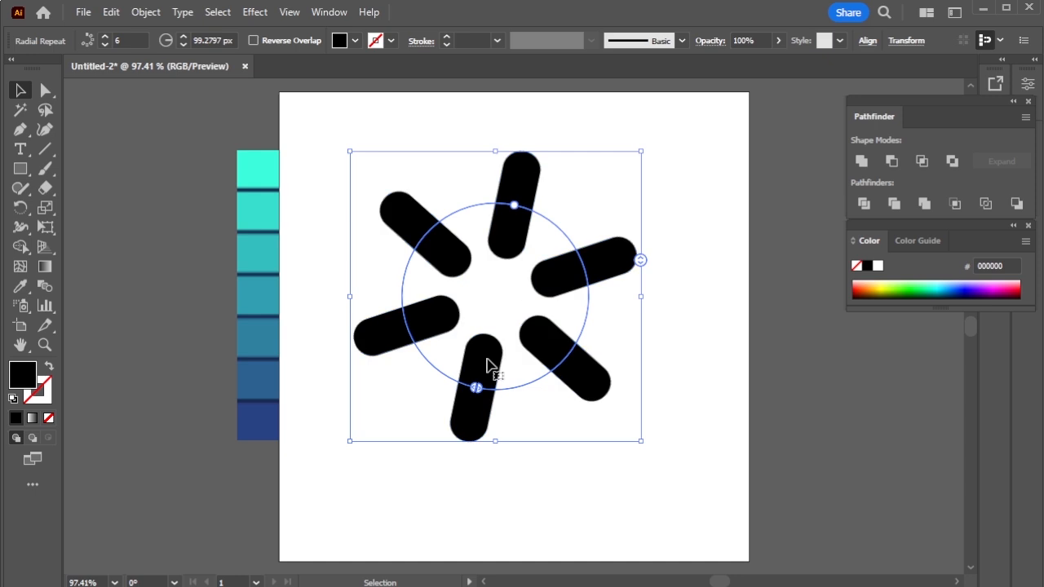
Display the rulers and place a horizontal guide just beneath the lowest pill.
{"action": "left_click", "coordinate": [649, 481]}
{"action": "key", "text": "ctrl+r"}
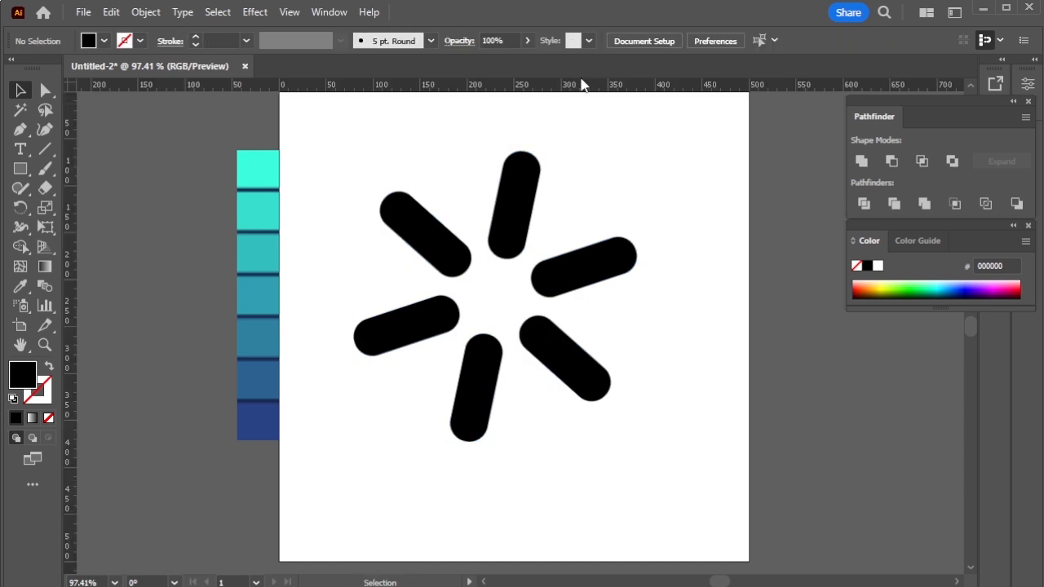
{"action": "left_click_drag", "start_coordinate": [581, 90], "coordinate": [583, 445]}
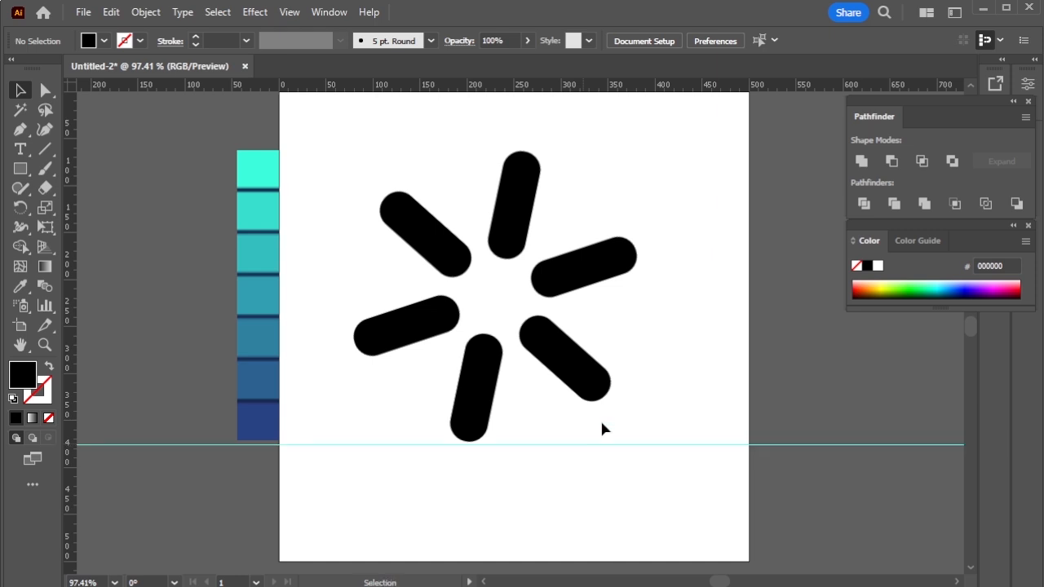
Rotate and nudge the radial repeat until two pills lie horizontally and the two lowest pills rest on the guide.
{"action": "key", "text": "ctrl+1"}
{"action": "left_click", "coordinate": [567, 279]}
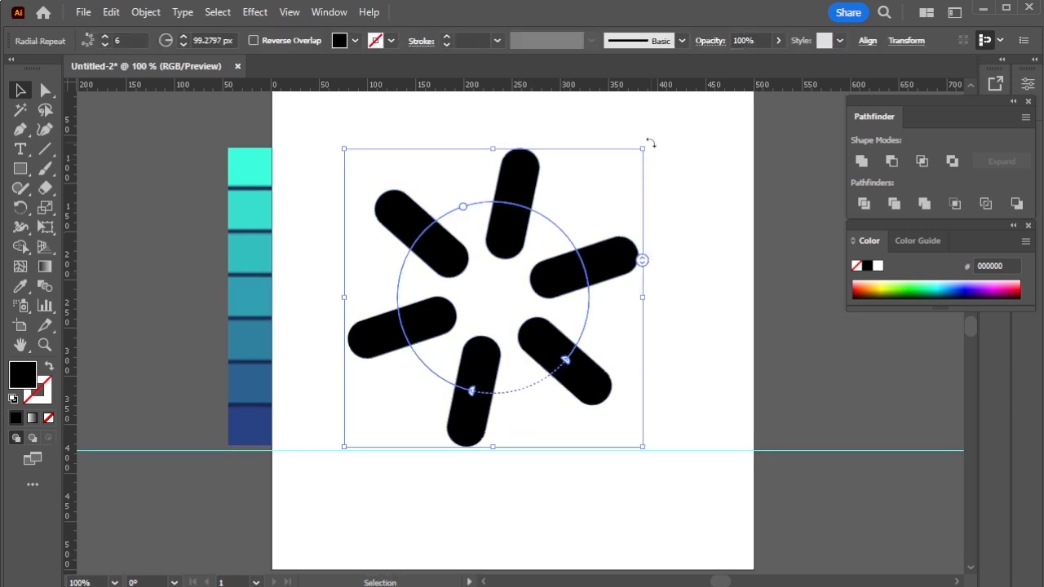
{"action": "left_click_drag", "start_coordinate": [650, 142], "coordinate": [672, 202]}
{"action": "scroll", "coordinate": [548, 324], "scroll_direction": "up", "scroll_amount": 1}
{"action": "left_click_drag", "start_coordinate": [531, 365], "coordinate": [540, 389]}
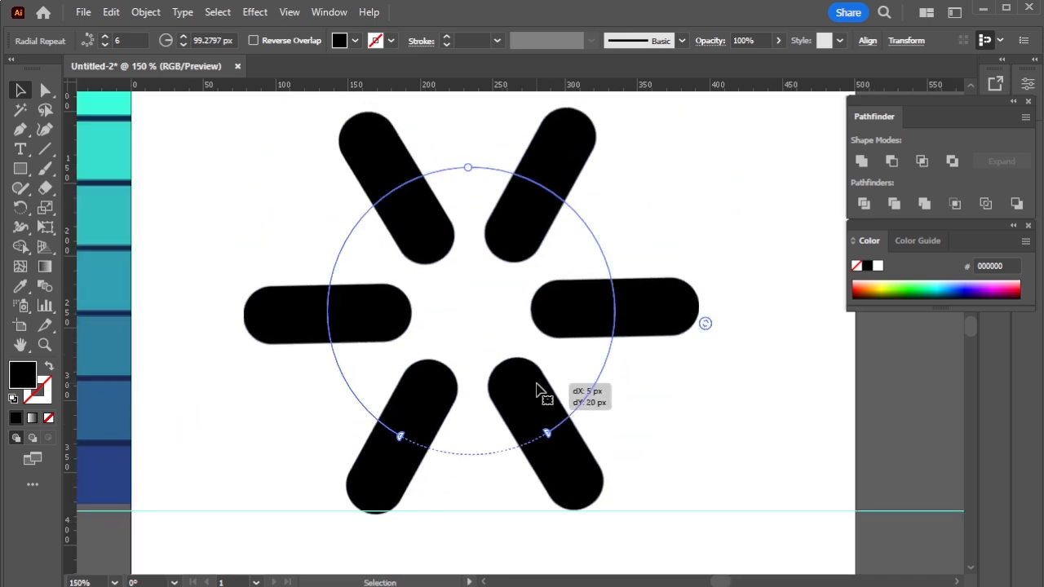
{"action": "left_click_drag", "start_coordinate": [761, 154], "coordinate": [766, 164]}
{"action": "key", "text": "Up"}
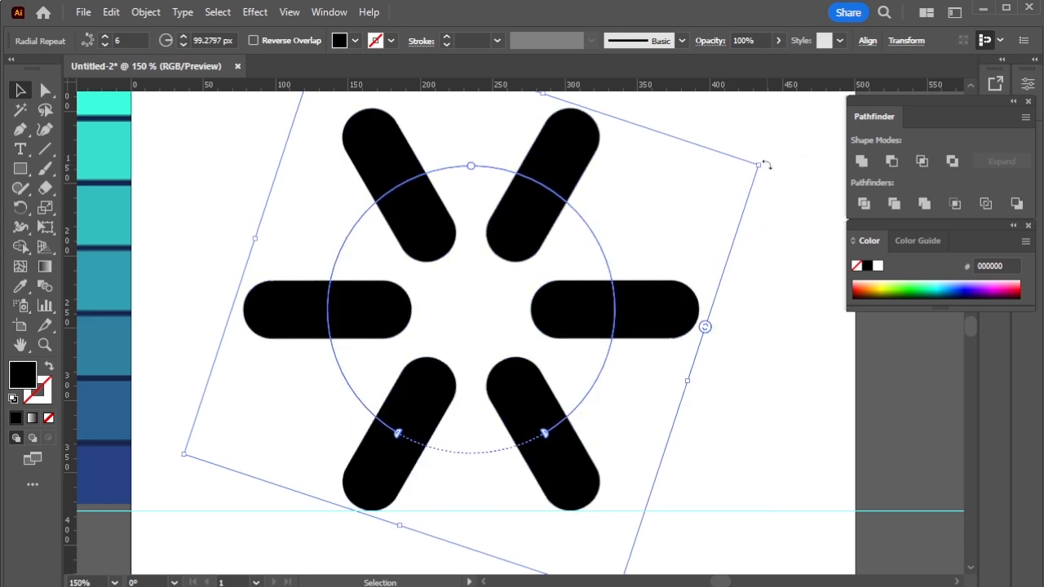
{"action": "left_click", "coordinate": [788, 258]}
Expand the radial repeat into regular paths.
{"action": "scroll", "coordinate": [645, 268], "scroll_direction": "down", "scroll_amount": 1}
{"action": "left_click_drag", "start_coordinate": [382, 154], "coordinate": [580, 352]}
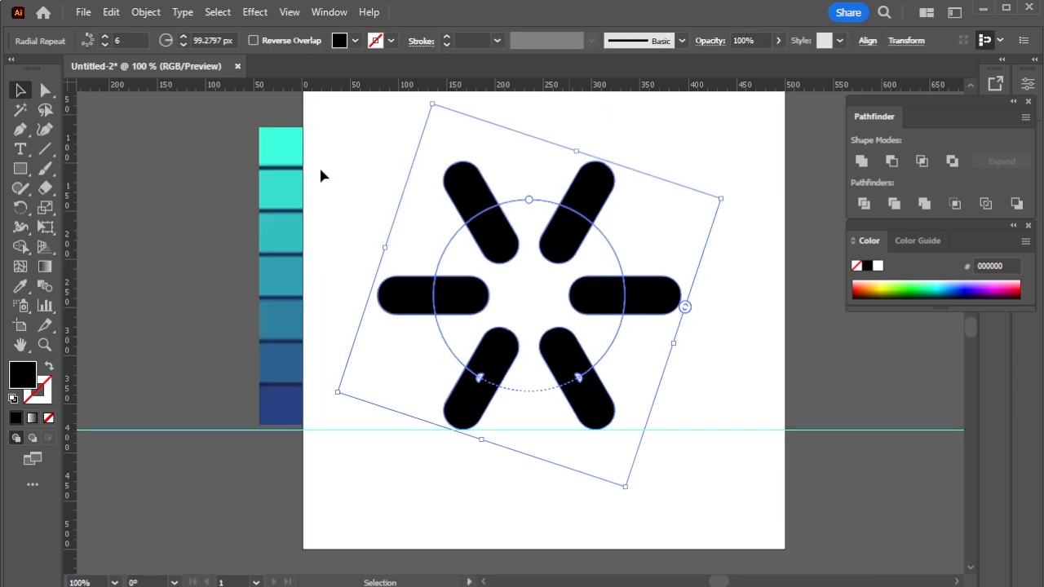
{"action": "left_click", "coordinate": [146, 12]}
{"action": "left_click", "coordinate": [163, 223]}
{"action": "left_click", "coordinate": [485, 505]}
{"action": "left_click", "coordinate": [702, 266]}
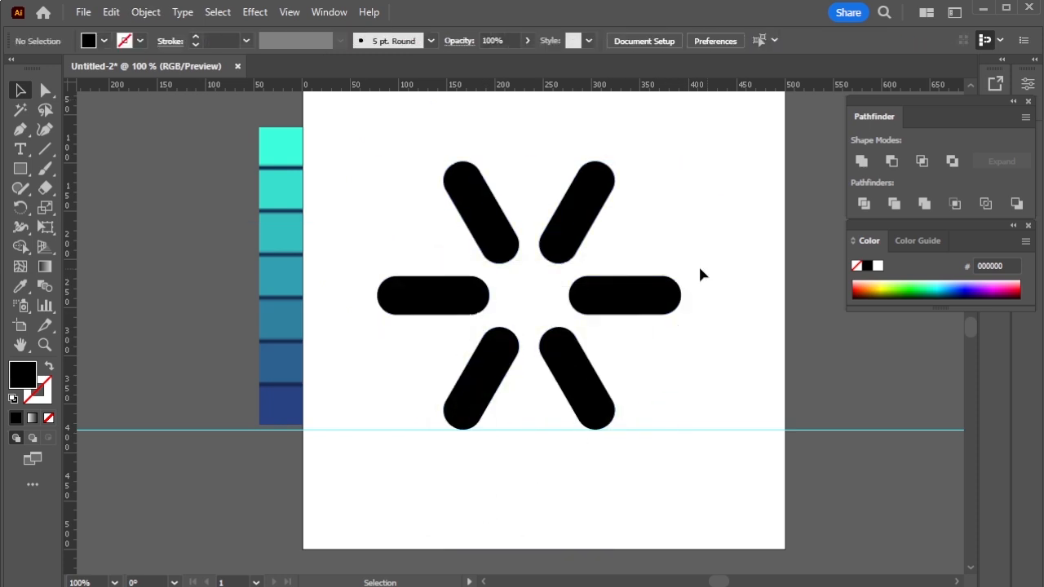
Ungroup the expanded artwork into individually selectable pills.
{"action": "right_click", "coordinate": [629, 304]}
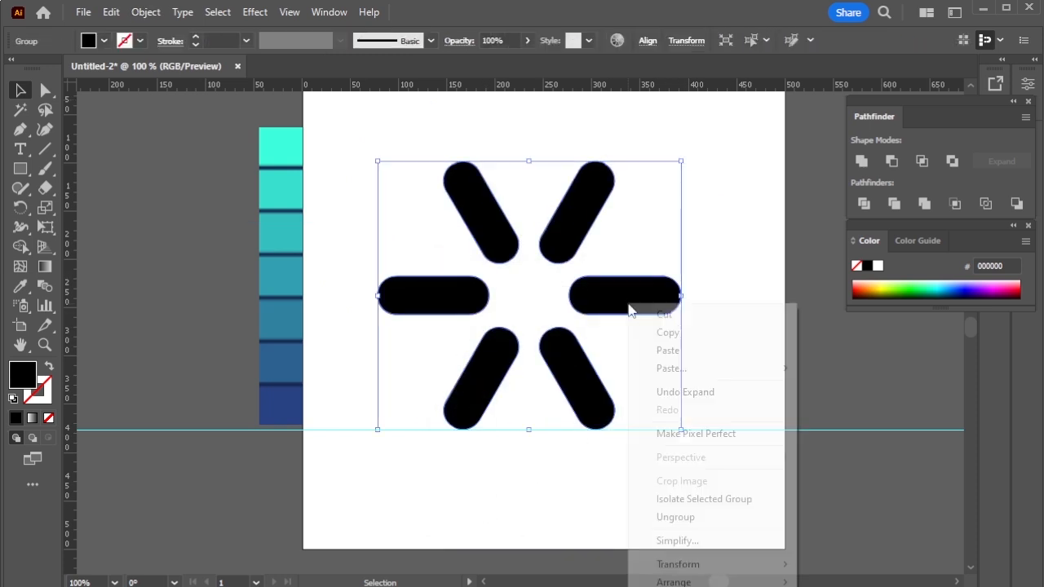
{"action": "left_click", "coordinate": [705, 517]}
{"action": "left_click", "coordinate": [705, 225]}
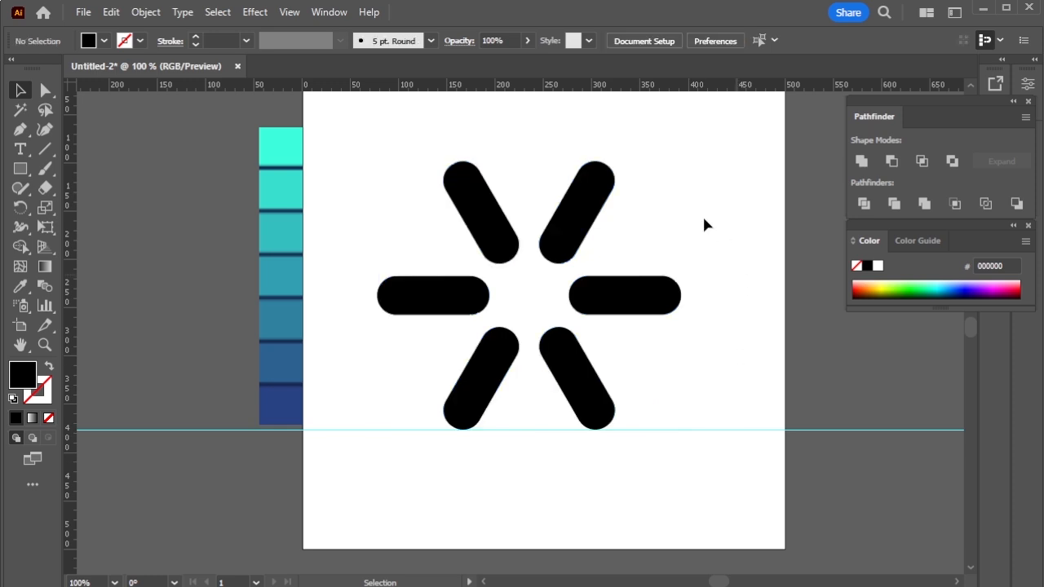
Recolour the upper-left pill with the palette's second-darkest blue, 2D6191, using the Eyedropper.
{"action": "left_click", "coordinate": [471, 210]}
{"action": "key", "text": "i"}
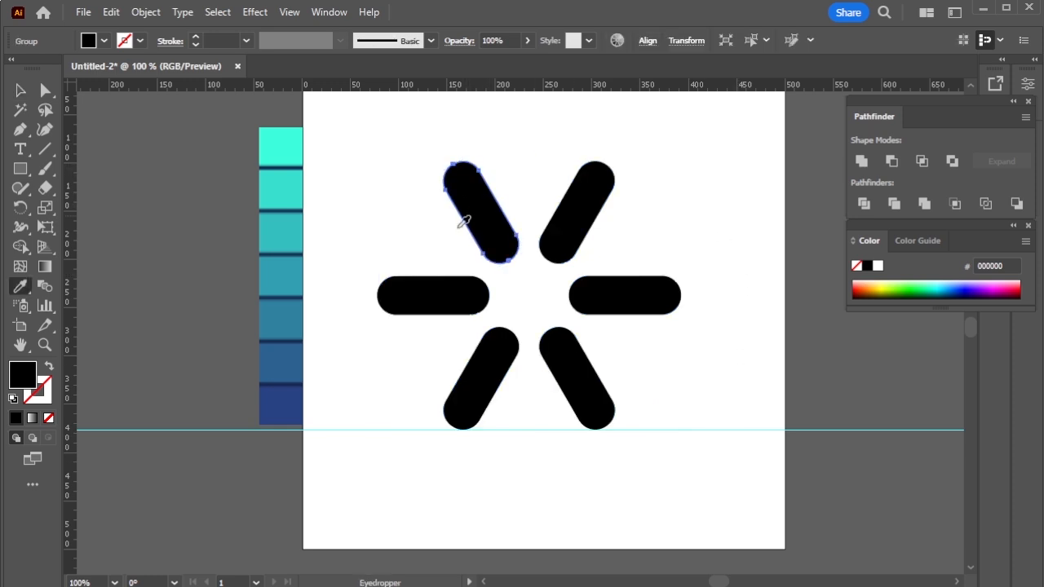
{"action": "left_click", "coordinate": [293, 394]}
{"action": "left_click", "coordinate": [291, 361]}
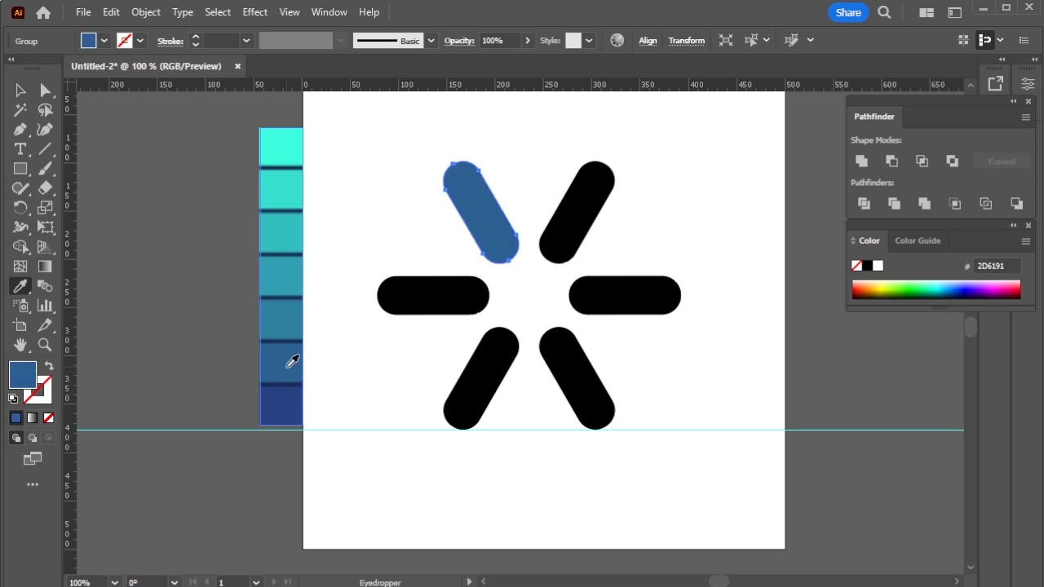
{"action": "key", "text": "v"}
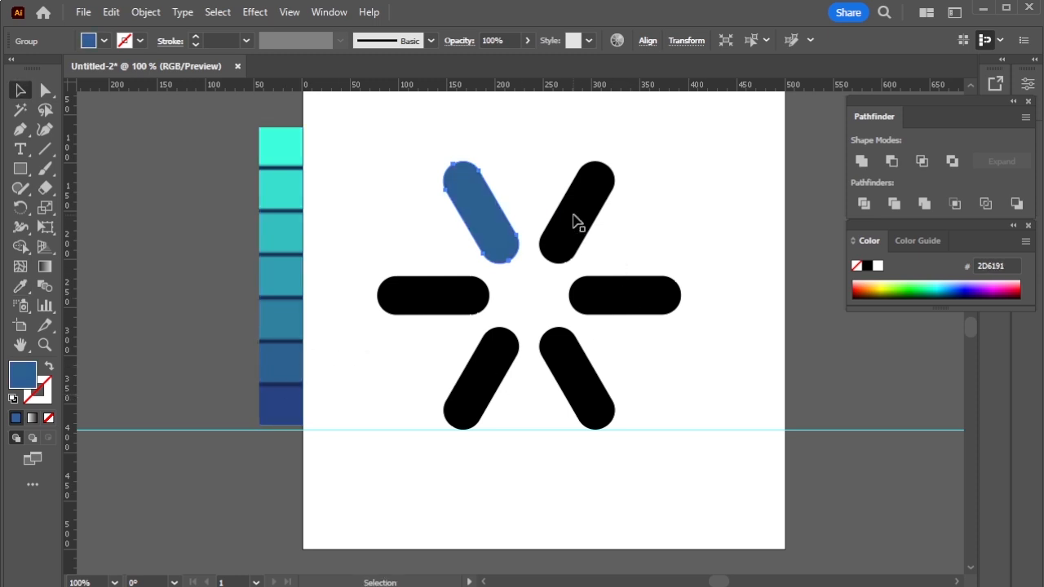
{"action": "left_click", "coordinate": [531, 225]}
Recolour the left pill with palette colour 30819F and the lower-left pill with the next lighter teal swatch.
{"action": "left_click", "coordinate": [440, 311]}
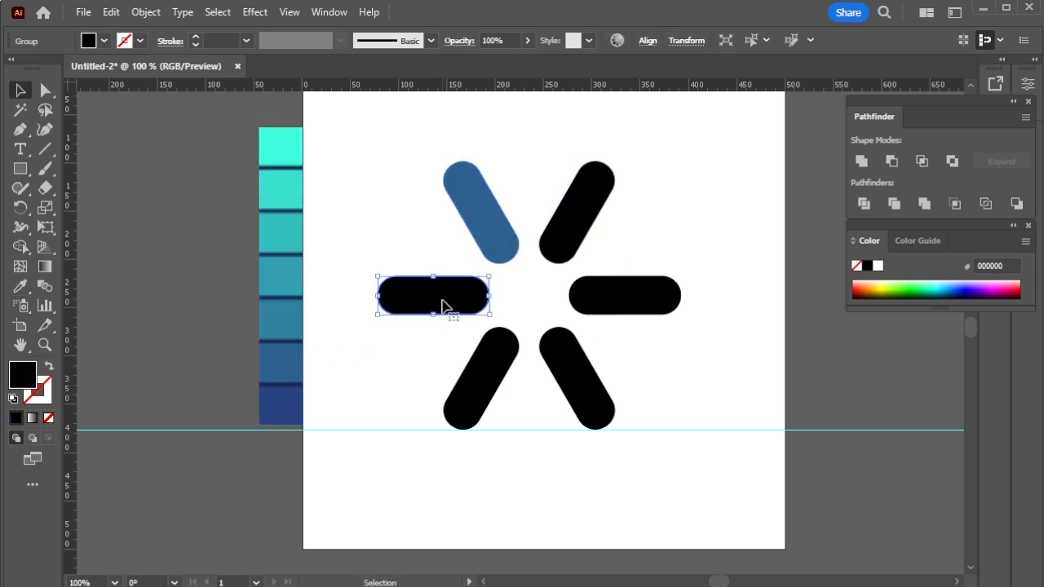
{"action": "key", "text": "i"}
{"action": "left_click", "coordinate": [289, 328]}
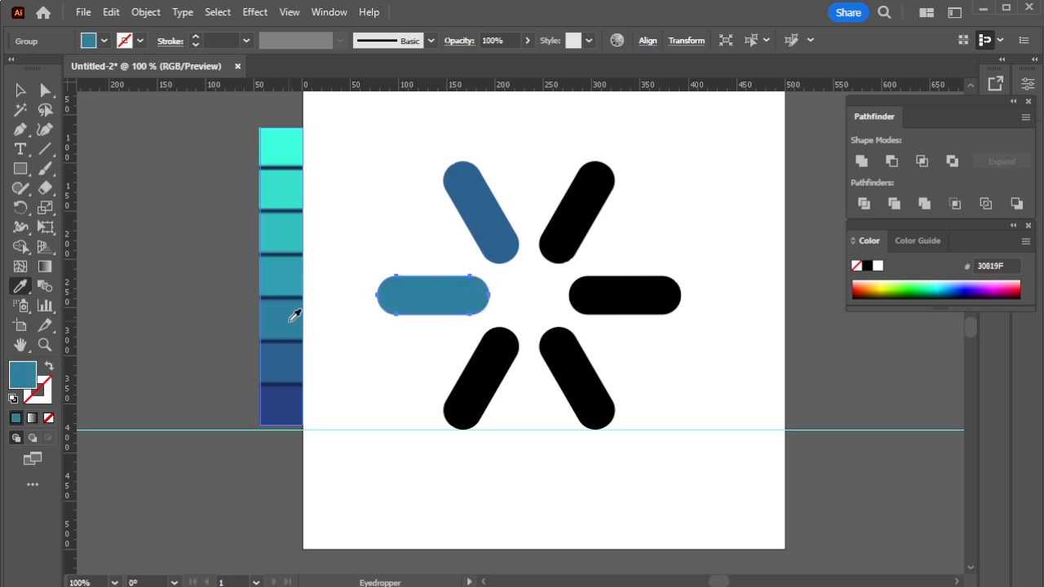
{"action": "key", "text": "v"}
{"action": "left_click", "coordinate": [484, 381]}
{"action": "key", "text": "i"}
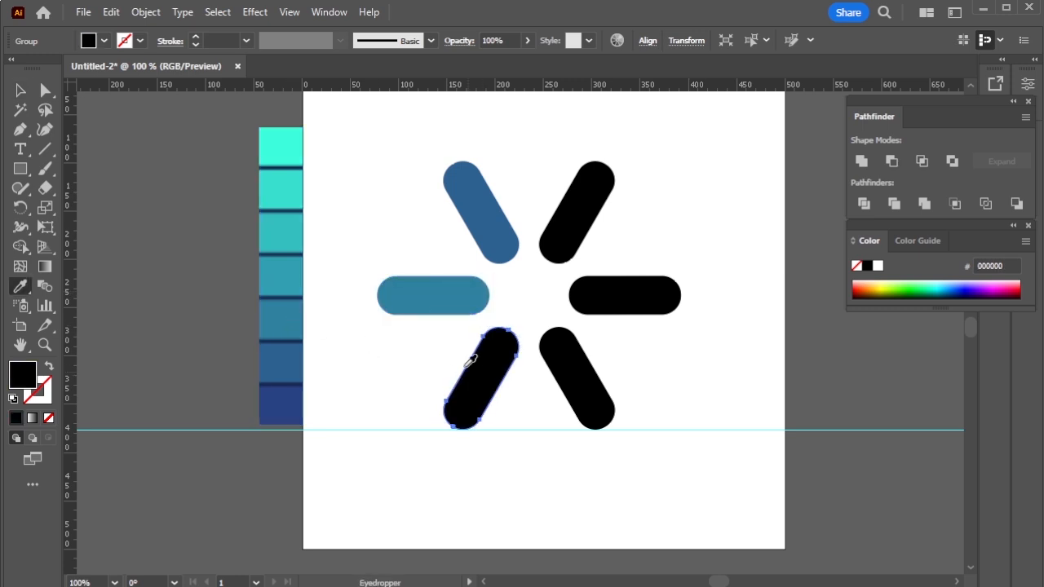
{"action": "left_click", "coordinate": [300, 287]}
{"action": "key", "text": "v"}
Recolour the lower-right pill with the third-lightest palette swatch and the right pill with 38DFCE.
{"action": "left_click", "coordinate": [574, 387]}
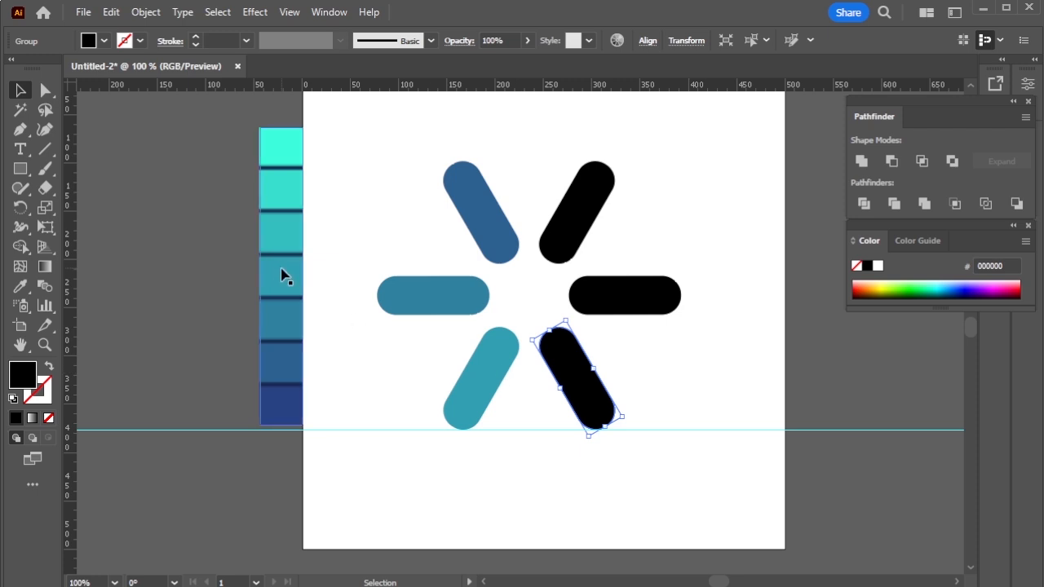
{"action": "key", "text": "i"}
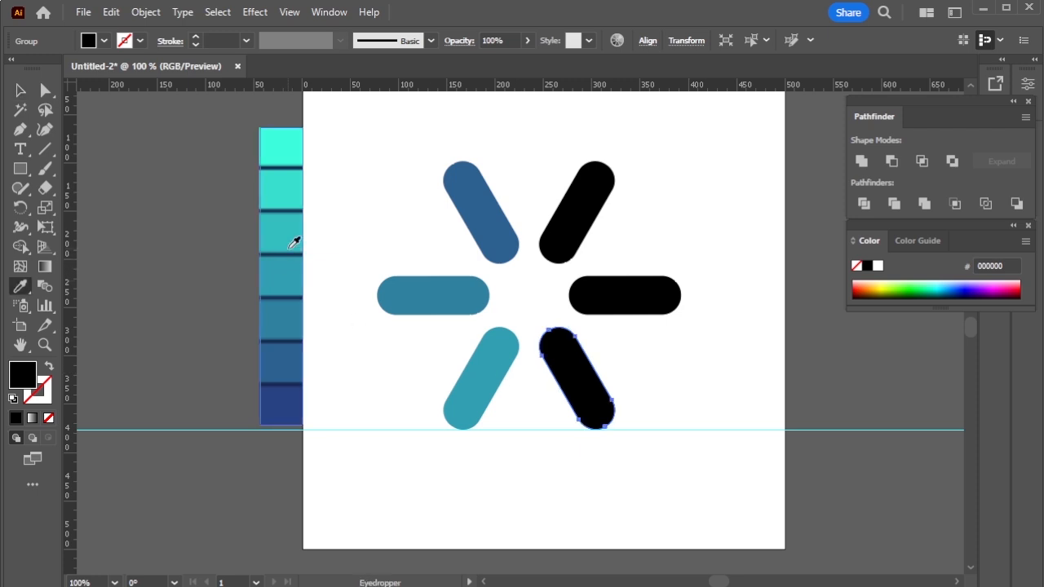
{"action": "left_click", "coordinate": [294, 242]}
{"action": "key", "text": "v"}
{"action": "left_click", "coordinate": [581, 290]}
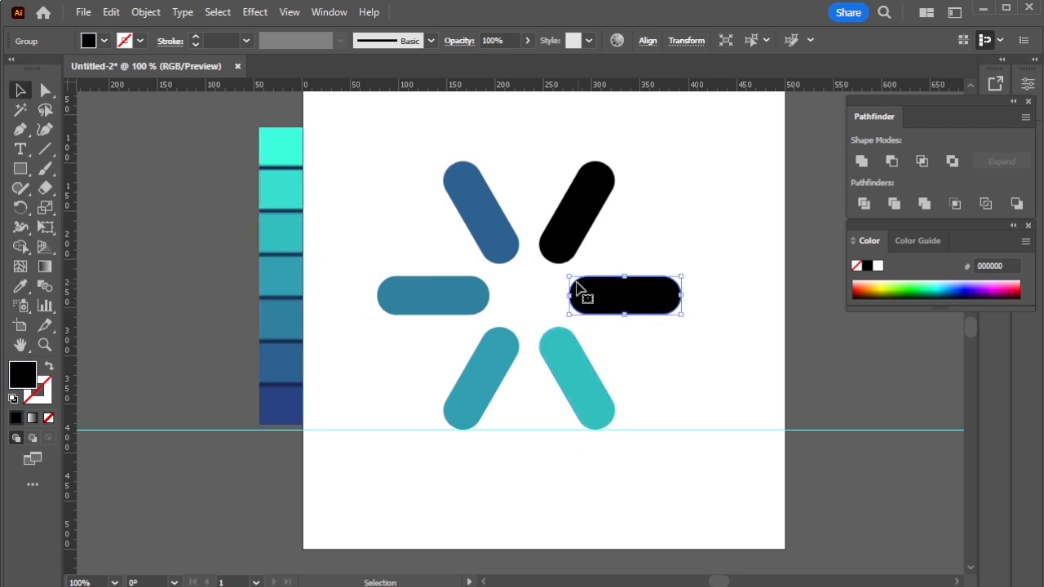
{"action": "key", "text": "i"}
{"action": "left_click", "coordinate": [272, 194]}
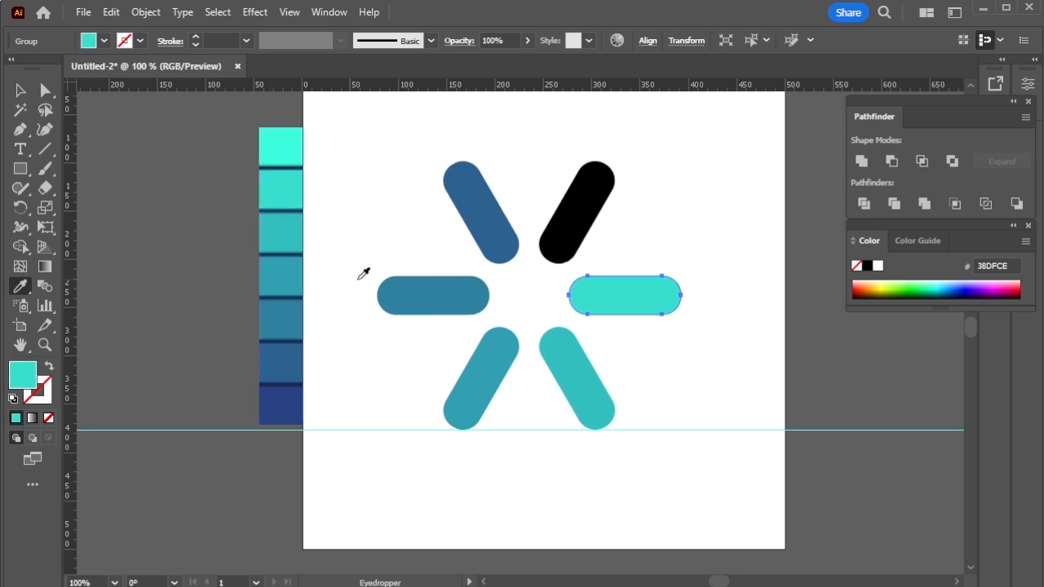
{"action": "key", "text": "v"}
Recolour the upper-right pill with the palette's lightest turquoise, 3CFFDD, and deselect it.
{"action": "left_click", "coordinate": [593, 210]}
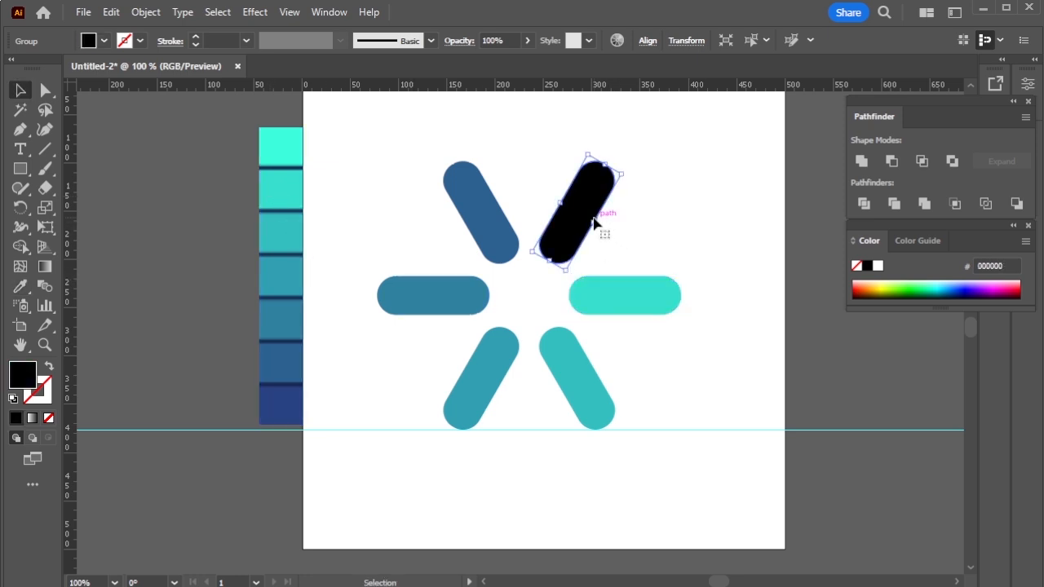
{"action": "key", "text": "i"}
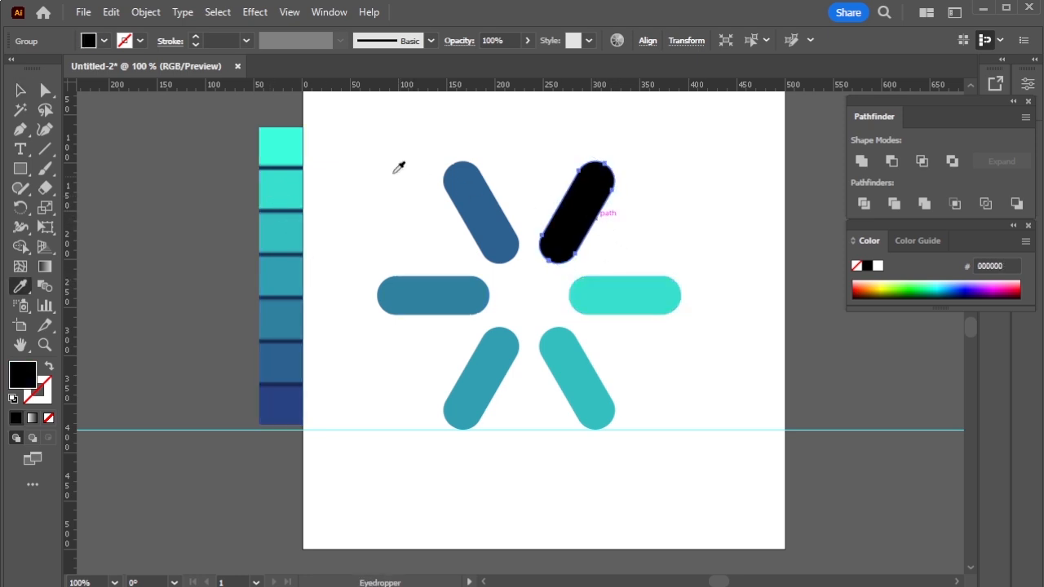
{"action": "left_click", "coordinate": [287, 144]}
{"action": "left_click", "coordinate": [21, 90]}
{"action": "left_click", "coordinate": [219, 280]}
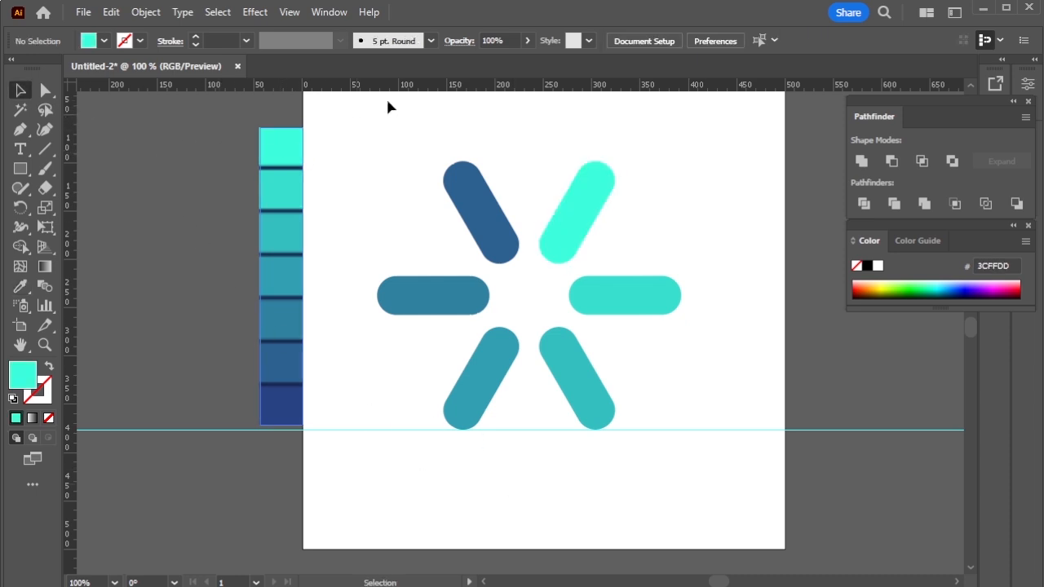
Scale the six coloured pills down together and move the symbol to the left side of the artboard.
{"action": "left_click_drag", "start_coordinate": [374, 180], "coordinate": [587, 342]}
{"action": "left_click_drag", "start_coordinate": [683, 163], "coordinate": [623, 244]}
{"action": "left_click_drag", "start_coordinate": [560, 302], "coordinate": [414, 281]}
Place a second horizontal guide along the bottom edge of the scaled-down symbol.
{"action": "left_click", "coordinate": [471, 98]}
{"action": "left_click_drag", "start_coordinate": [490, 85], "coordinate": [492, 165]}
{"action": "left_click_drag", "start_coordinate": [503, 313], "coordinate": [503, 325]}
Add the point text "VirtuLearn Academy" to the right of the symbol.
{"action": "left_click", "coordinate": [21, 148]}
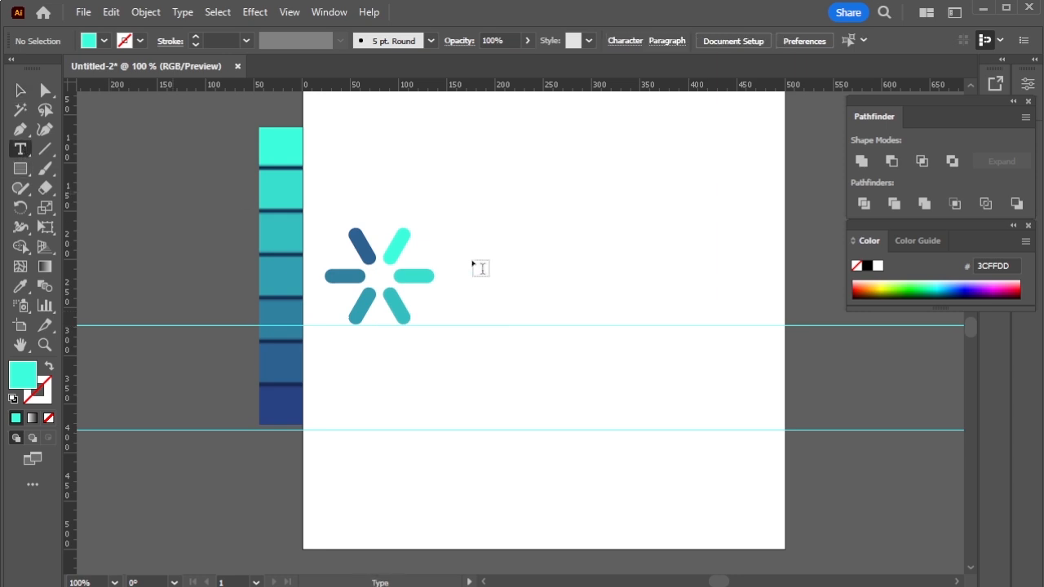
{"action": "left_click", "coordinate": [447, 269]}
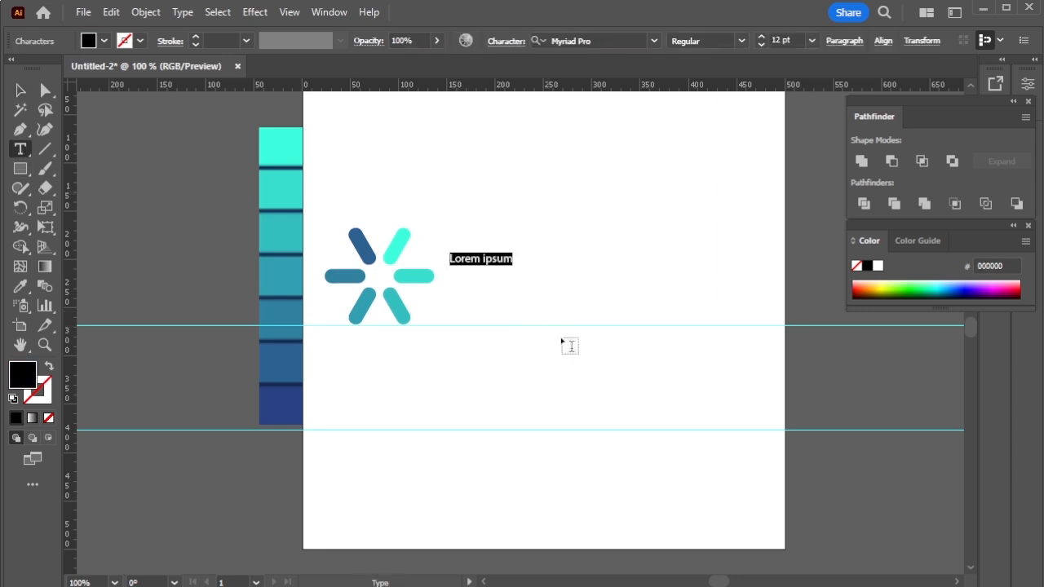
{"action": "type", "text": "VirtuLearn Academy"}
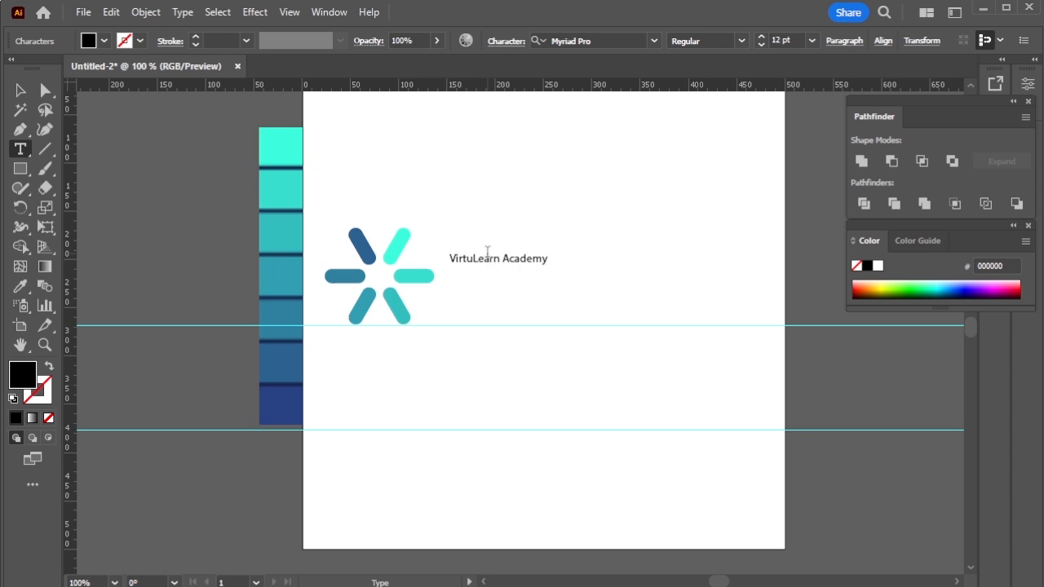
Set the font of the whole "VirtuLearn Academy" text to Bahnschrift.
{"action": "scroll", "coordinate": [488, 254], "scroll_direction": "up", "scroll_amount": 2}
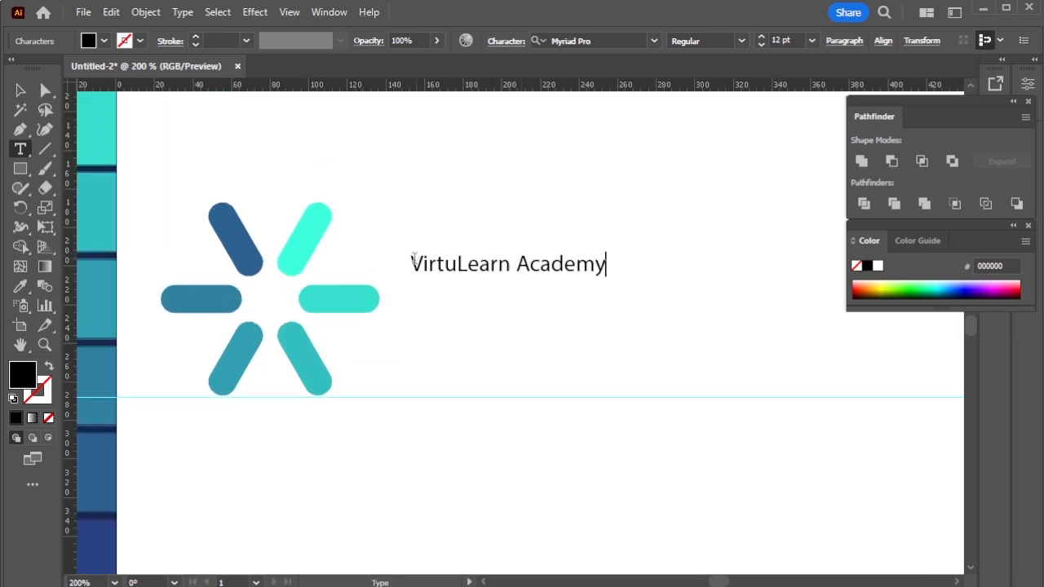
{"action": "left_click_drag", "start_coordinate": [411, 261], "coordinate": [605, 264]}
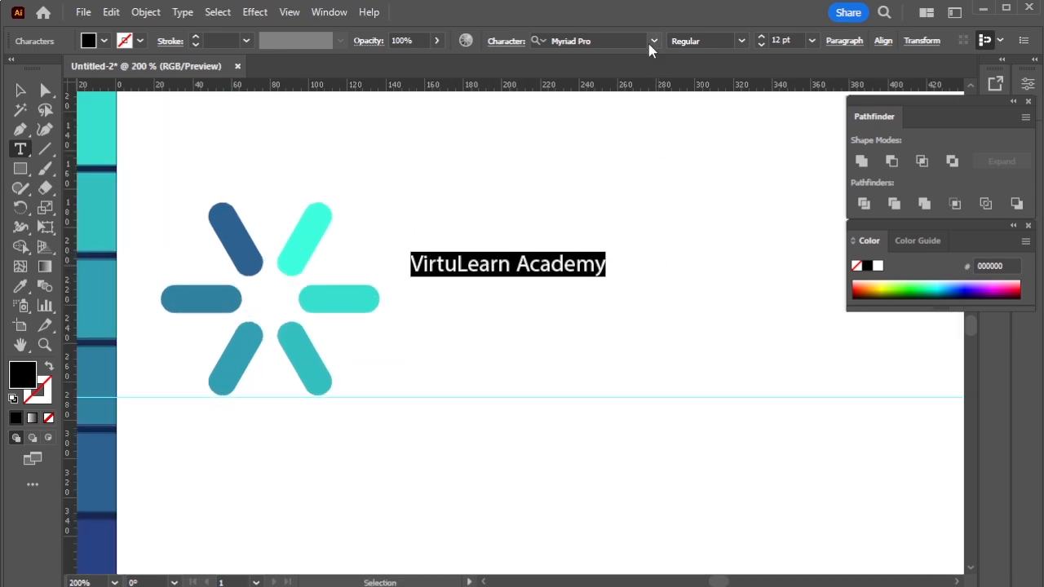
{"action": "left_click", "coordinate": [654, 40]}
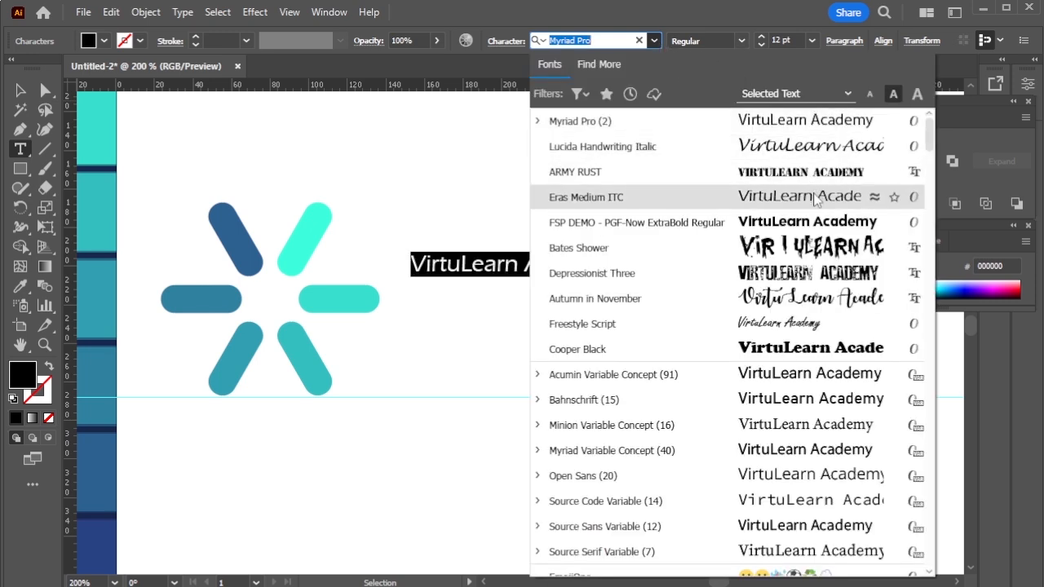
{"action": "left_click", "coordinate": [826, 406]}
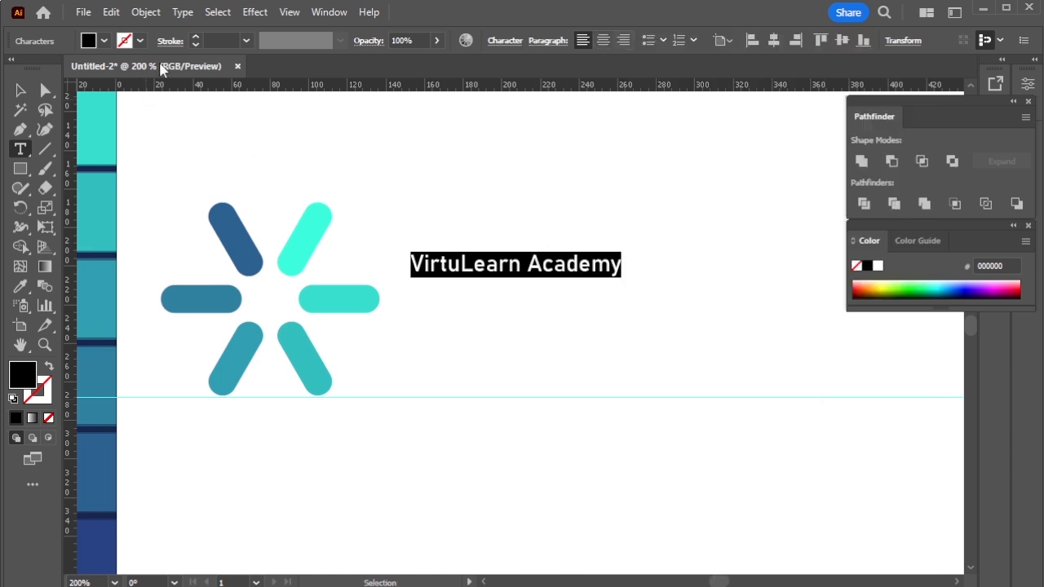
Scale the "VirtuLearn Academy" text up to about 225 px wide beside the symbol.
{"action": "left_click", "coordinate": [21, 91]}
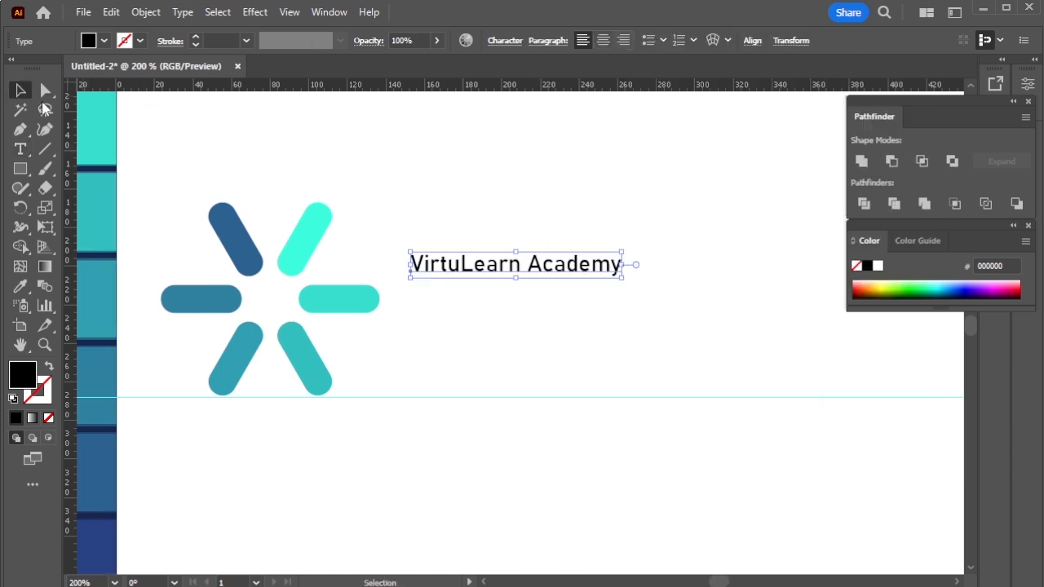
{"action": "left_click_drag", "start_coordinate": [630, 285], "coordinate": [848, 424]}
{"action": "key", "text": "ctrl+minus"}
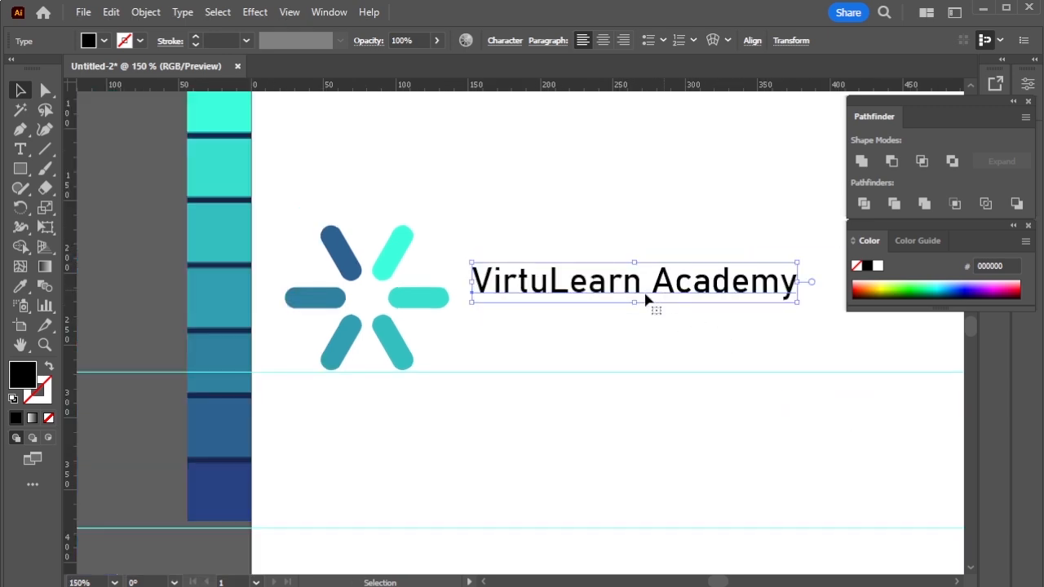
Break the company name into two lines, with "Academy" under "VirtuLearn", and enlarge the text to about the symbol's height.
{"action": "left_click", "coordinate": [21, 148]}
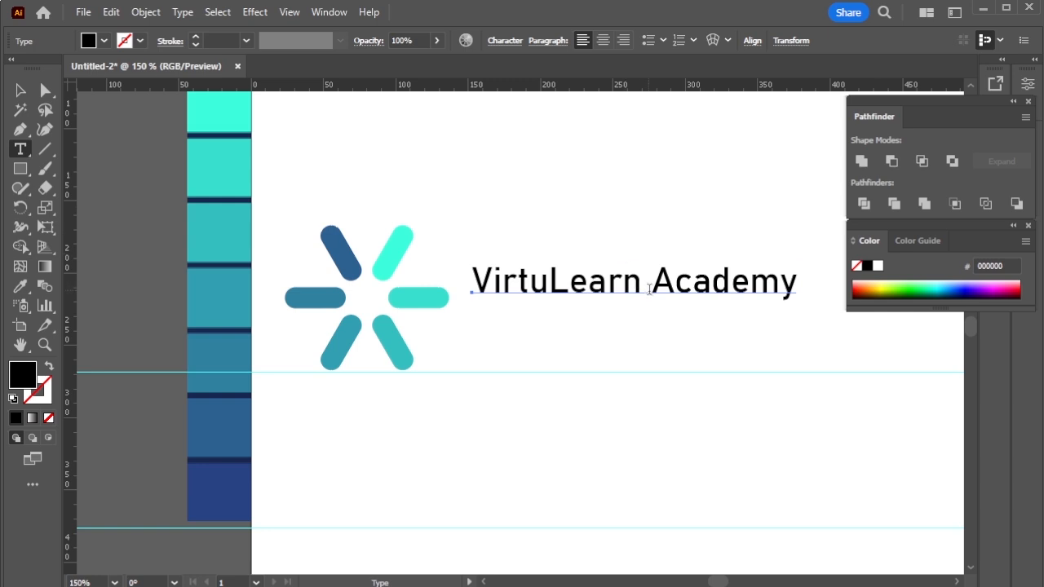
{"action": "left_click", "coordinate": [651, 290]}
{"action": "key", "text": "BackSpace"}
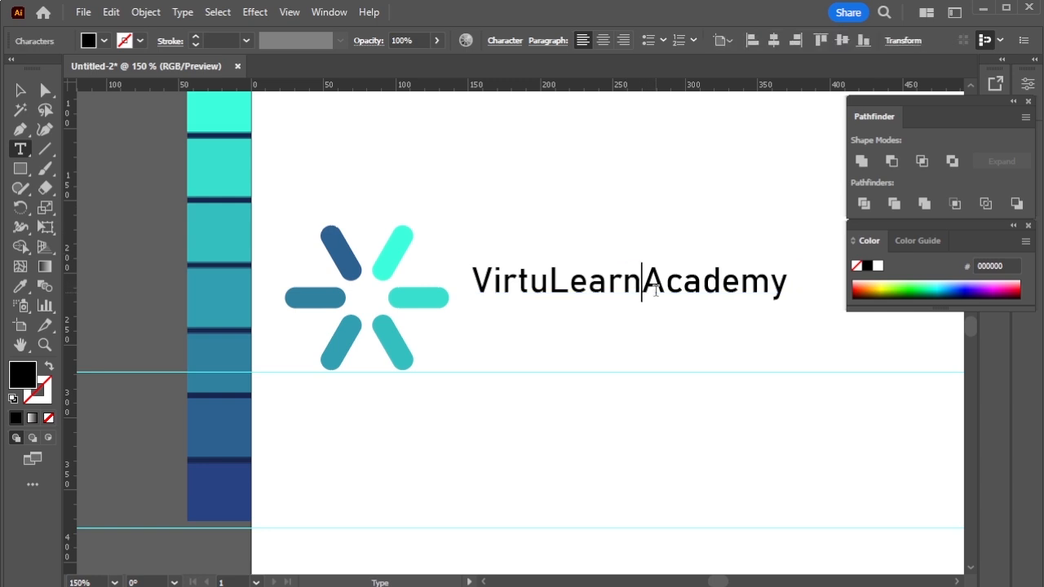
{"action": "key", "text": "Return"}
{"action": "key", "text": "Escape"}
{"action": "left_click_drag", "start_coordinate": [648, 349], "coordinate": [613, 337]}
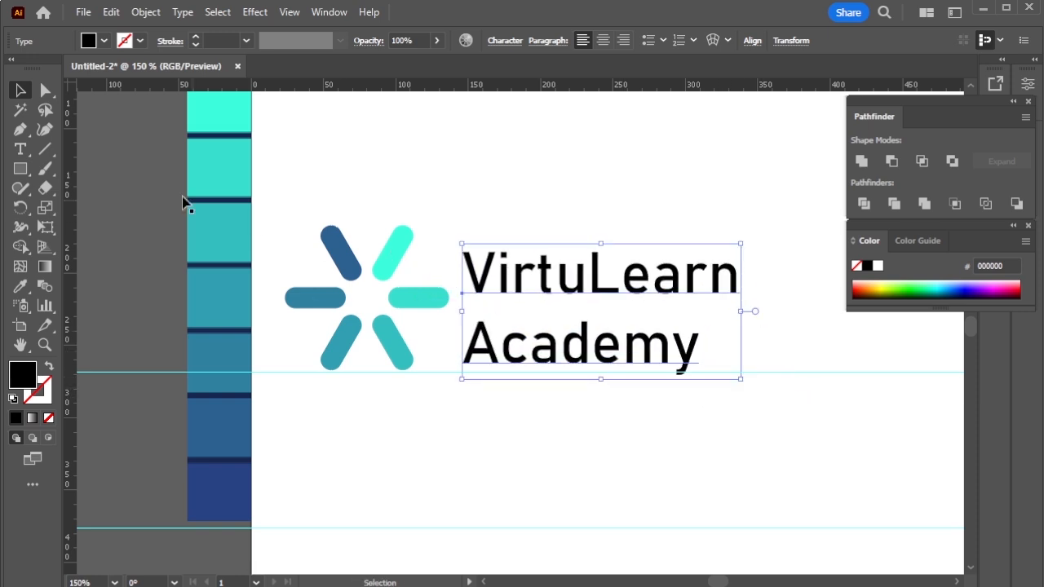
Separate "Academy" into its own text object and place it directly below "VirtuLearn".
{"action": "left_click", "coordinate": [20, 149]}
{"action": "left_click_drag", "start_coordinate": [473, 346], "coordinate": [703, 355]}
{"action": "key", "text": "ctrl+c"}
{"action": "key", "text": "BackSpace"}
{"action": "key", "text": "BackSpace"}
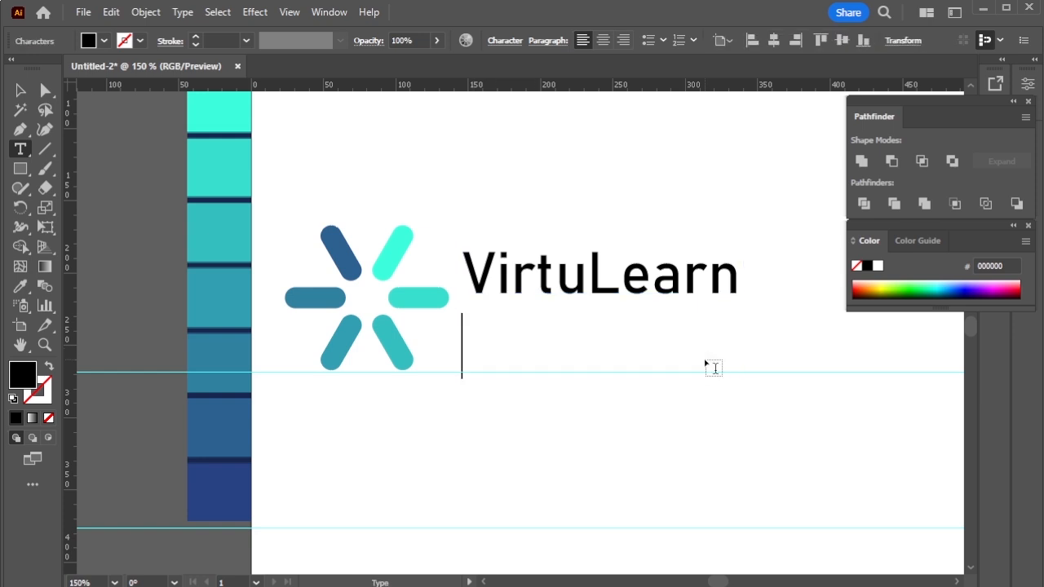
{"action": "left_click", "coordinate": [544, 356]}
{"action": "left_click", "coordinate": [544, 357]}
{"action": "key", "text": "ctrl+v"}
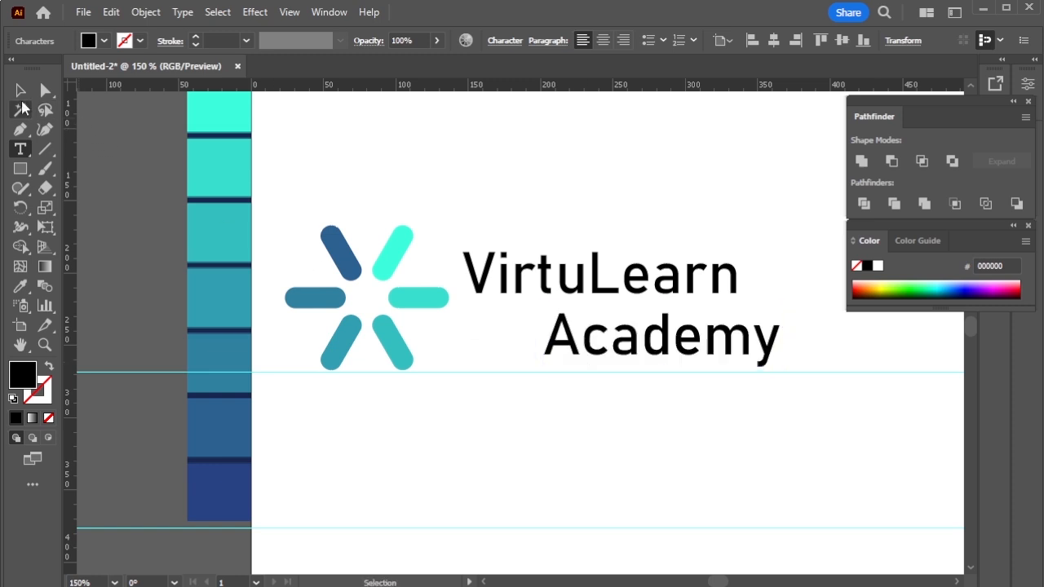
{"action": "key", "text": "Escape"}
{"action": "left_click_drag", "start_coordinate": [631, 355], "coordinate": [555, 355]}
Recolour both "VirtuLearn" and "Academy" with the dark blue 2D6191 sampled from the symbol's upper-left pill.
{"action": "left_click", "coordinate": [576, 269]}
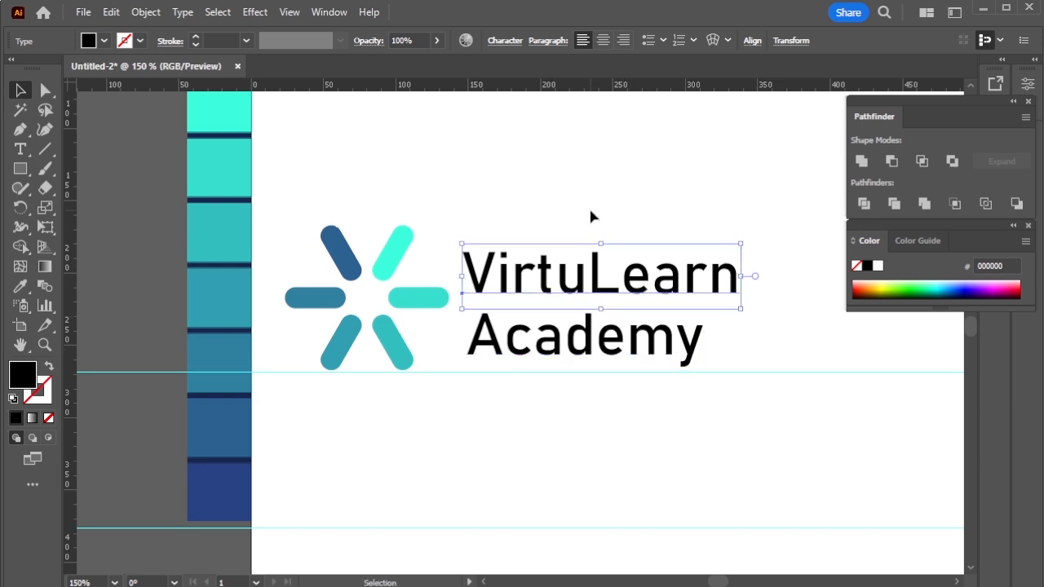
{"action": "left_click", "coordinate": [21, 286]}
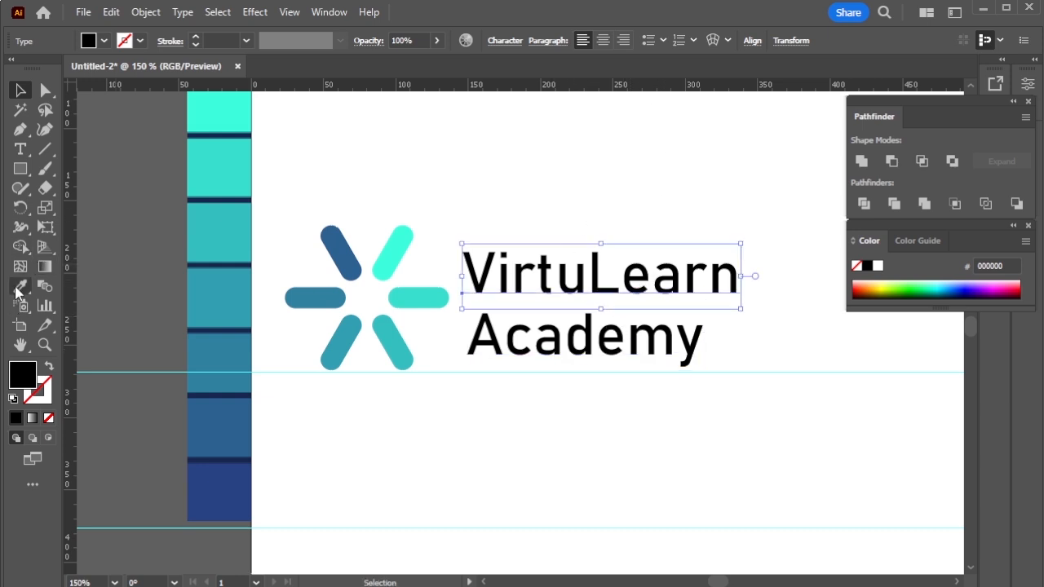
{"action": "left_click", "coordinate": [347, 247]}
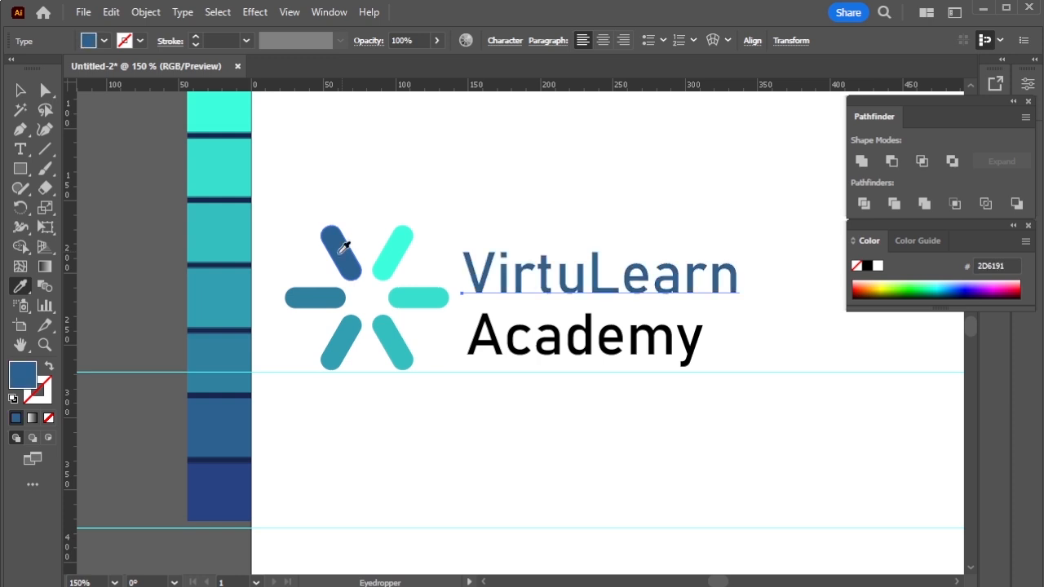
{"action": "left_click", "coordinate": [21, 90]}
{"action": "left_click", "coordinate": [583, 347]}
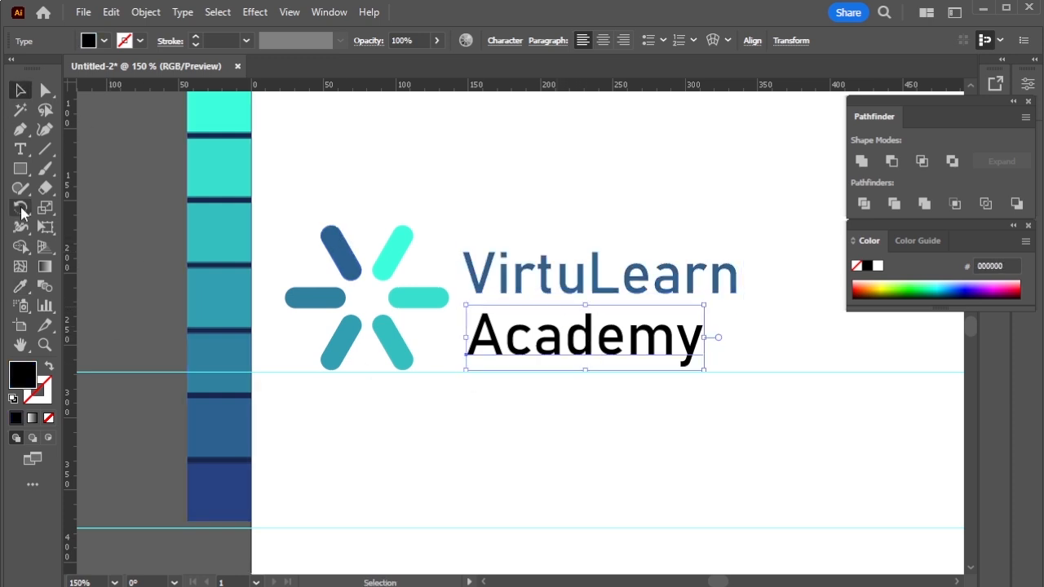
{"action": "left_click", "coordinate": [20, 286]}
{"action": "left_click", "coordinate": [354, 261]}
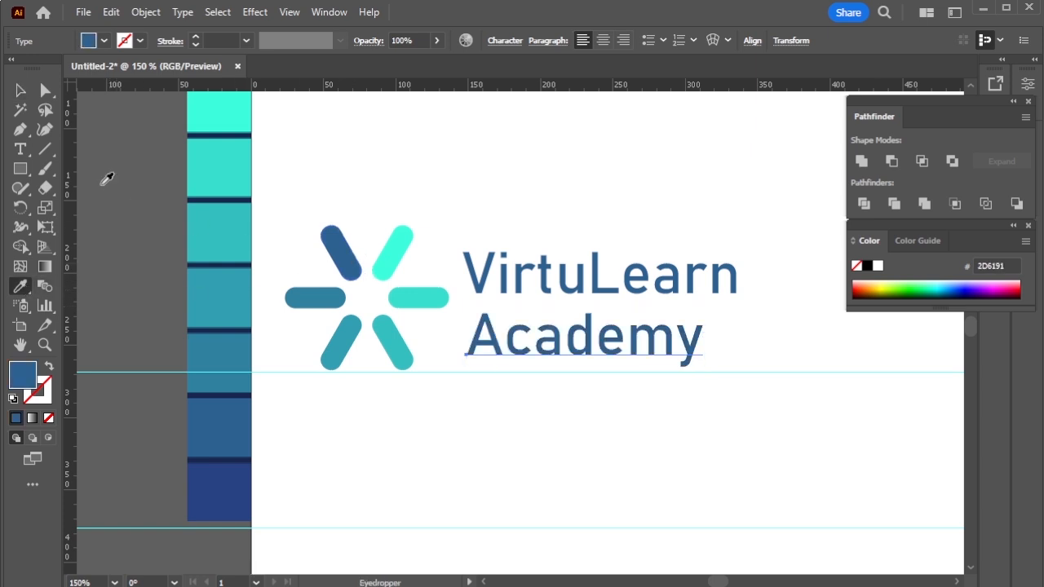
Set the font style of the word "VirtuLearn" to Bold.
{"action": "left_click", "coordinate": [20, 90]}
{"action": "left_click", "coordinate": [599, 271]}
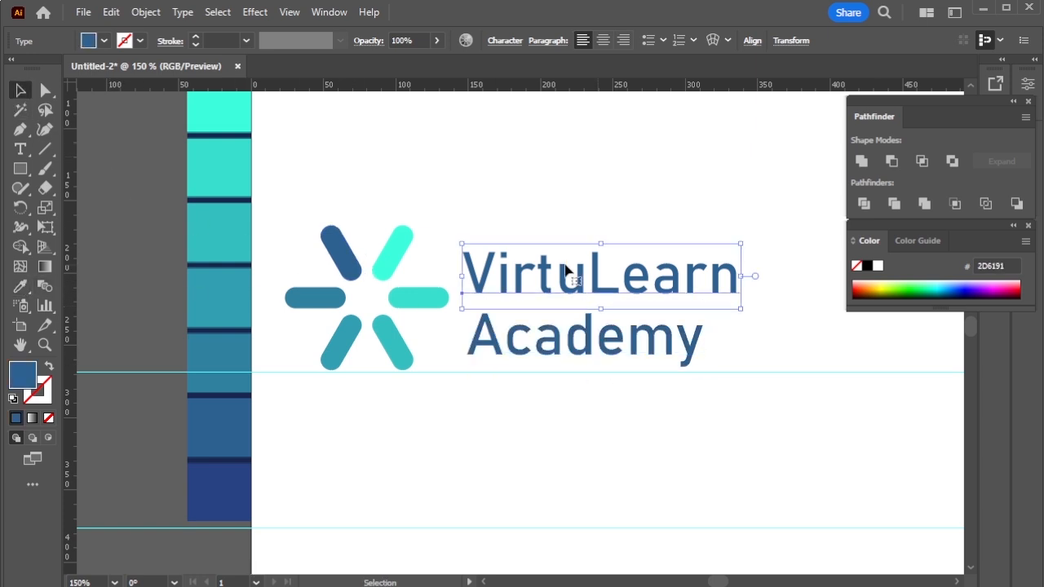
{"action": "left_click", "coordinate": [20, 150]}
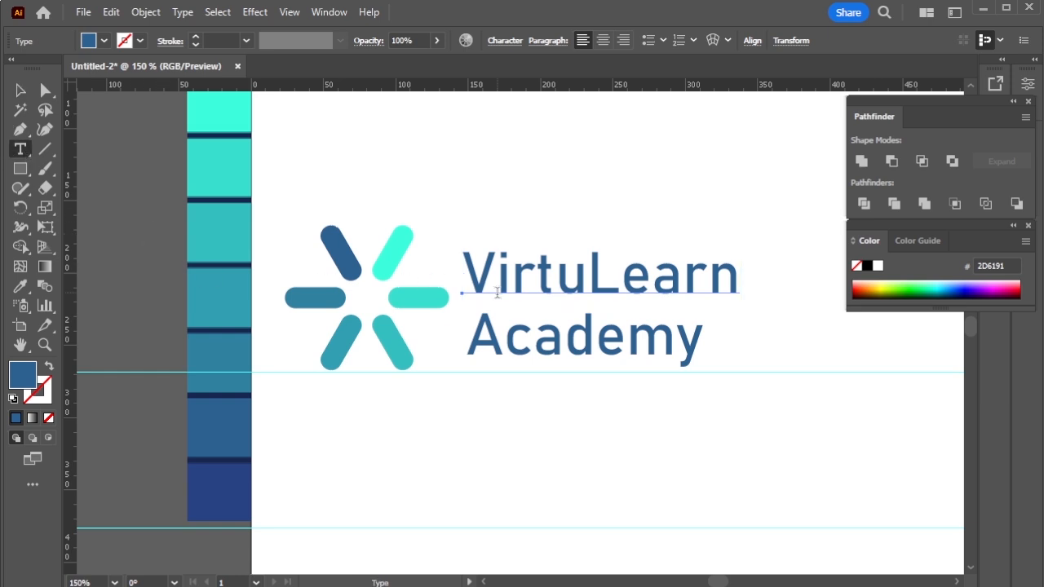
{"action": "left_click_drag", "start_coordinate": [473, 273], "coordinate": [750, 280]}
{"action": "key", "text": "ctrl+t"}
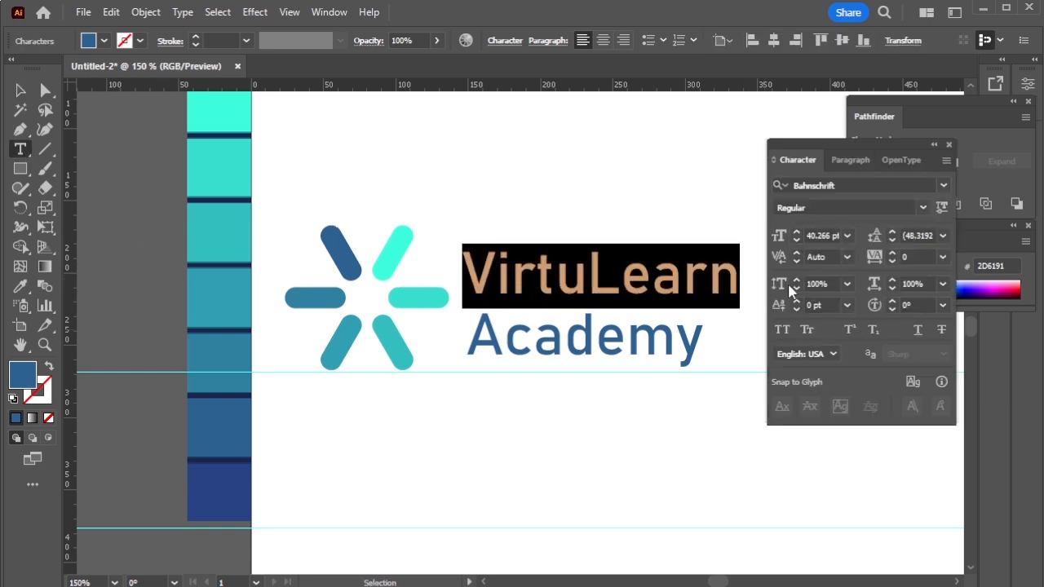
{"action": "left_click_drag", "start_coordinate": [795, 149], "coordinate": [814, 216]}
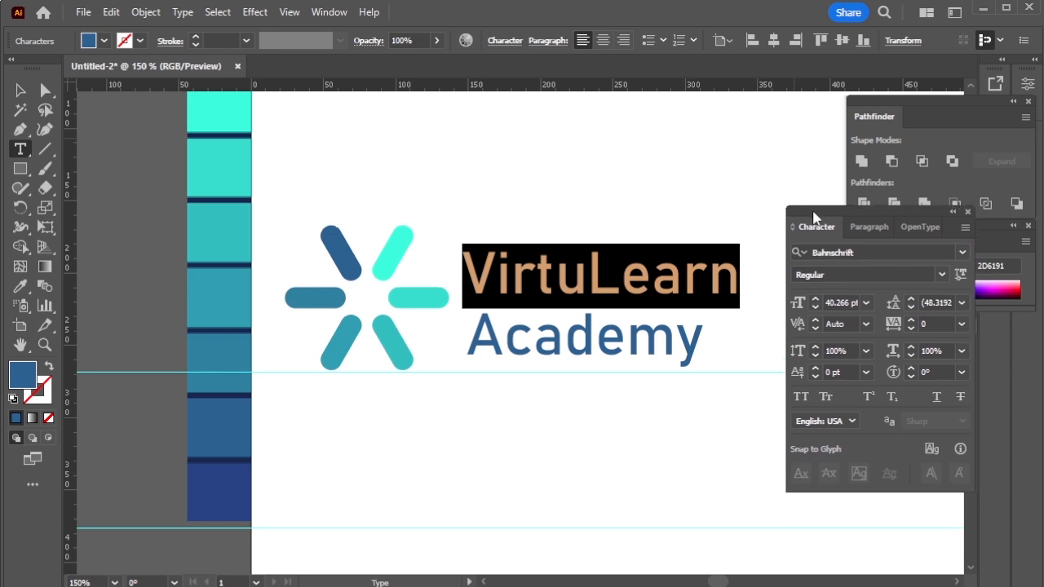
{"action": "left_click", "coordinate": [940, 274]}
{"action": "left_click", "coordinate": [866, 546]}
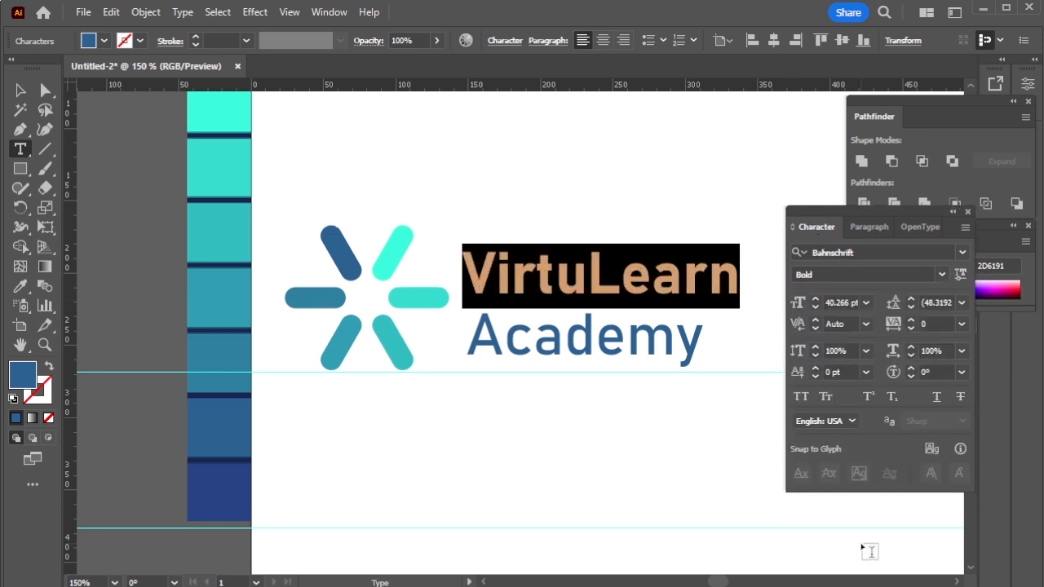
{"action": "left_click", "coordinate": [21, 90]}
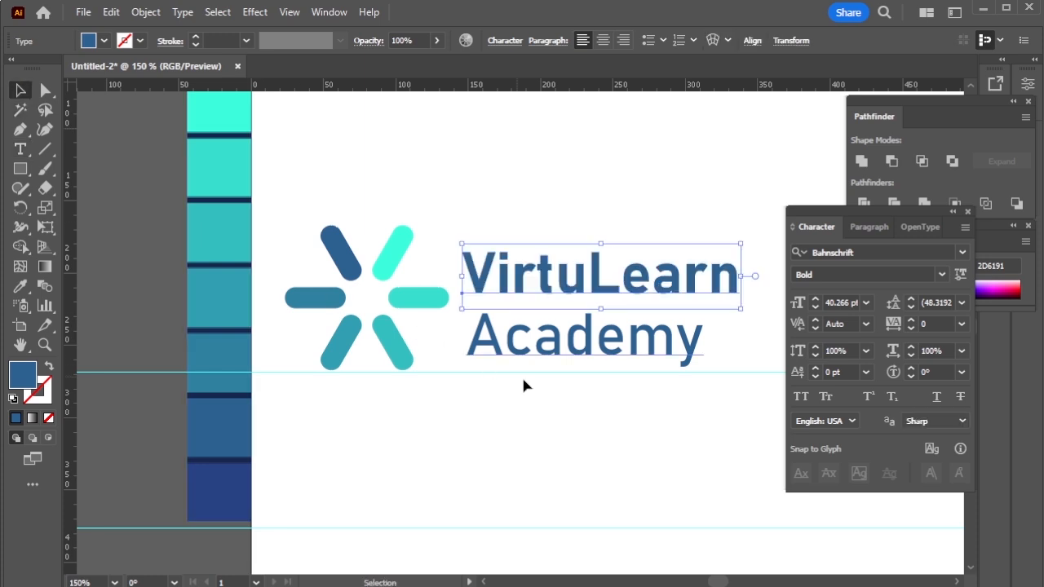
Centre "Academy" under "VirtuLearn" and scale both words up together to fit the symbol's height.
{"action": "left_click", "coordinate": [594, 353]}
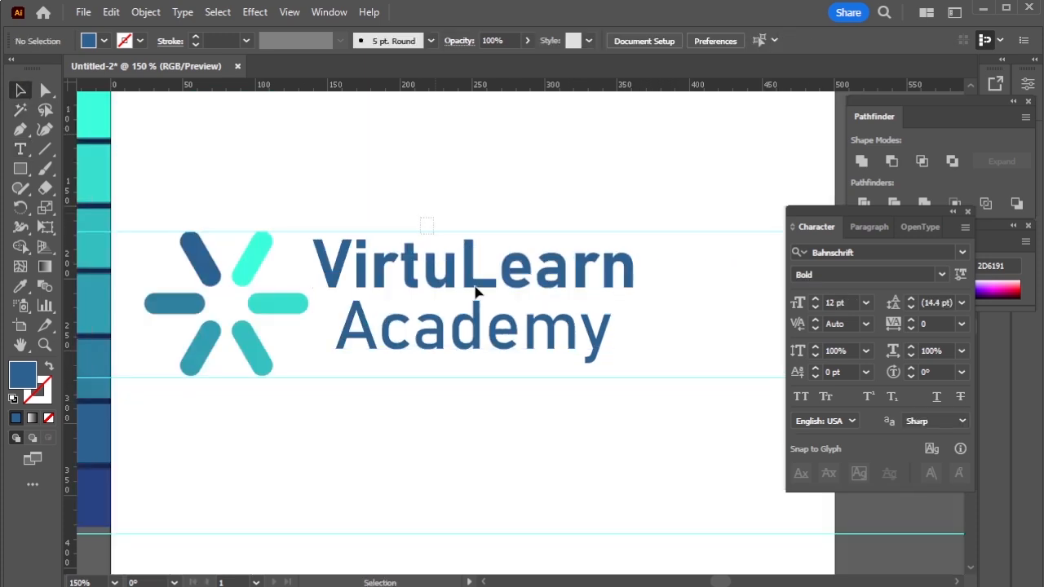
{"action": "left_click_drag", "start_coordinate": [499, 335], "coordinate": [501, 343]}
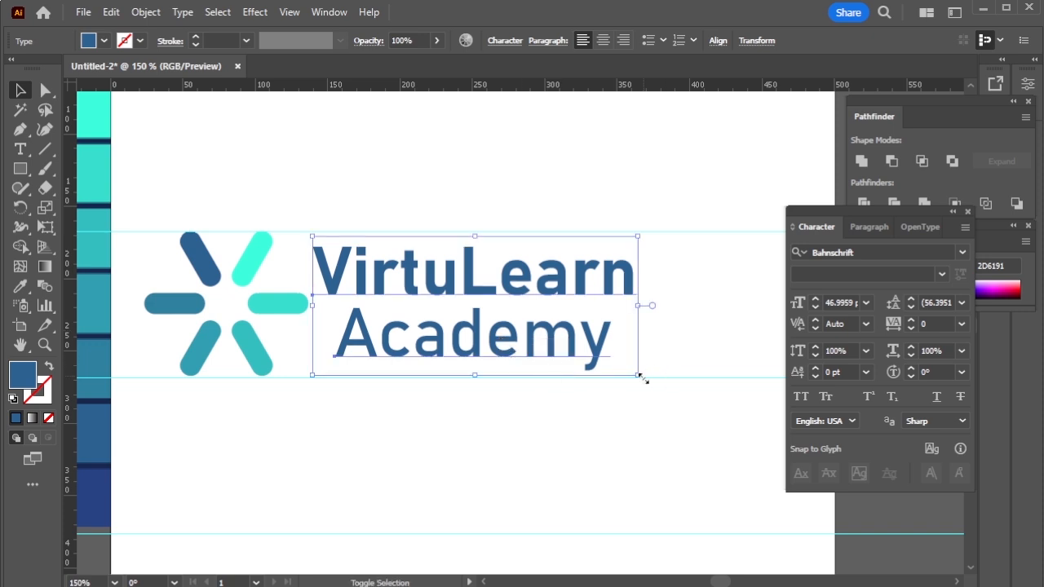
{"action": "left_click_drag", "start_coordinate": [638, 375], "coordinate": [653, 392]}
{"action": "left_click", "coordinate": [651, 421]}
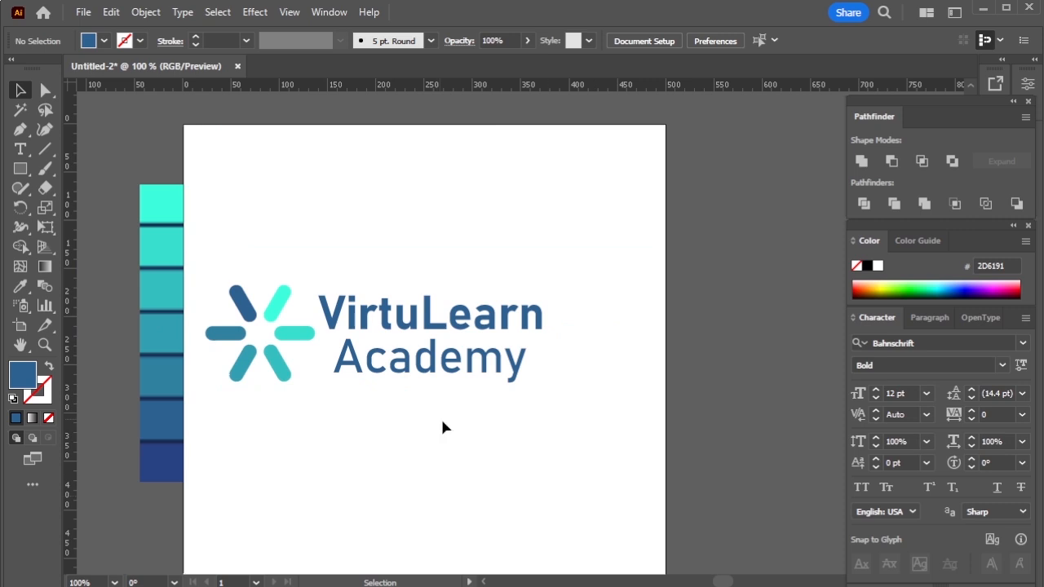
Centre the grouped symbol and company name horizontally on the artboard and move the logo up into the top third.
{"action": "scroll", "coordinate": [440, 417], "scroll_direction": "down", "scroll_amount": 3}
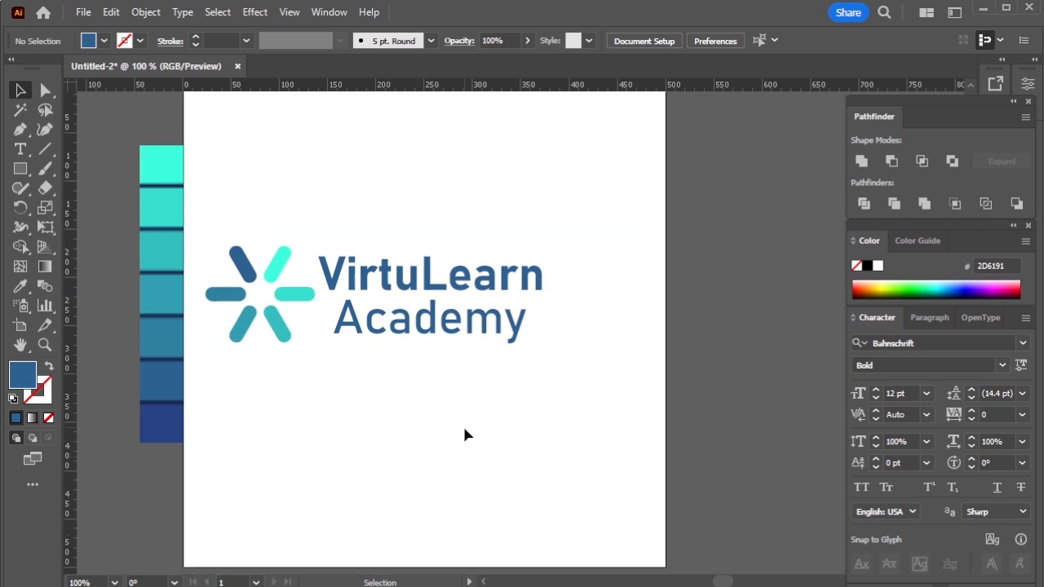
{"action": "scroll", "coordinate": [464, 432], "scroll_direction": "up", "scroll_amount": 3}
{"action": "left_click_drag", "start_coordinate": [215, 228], "coordinate": [576, 435]}
{"action": "key", "text": "a"}
{"action": "key", "text": "v"}
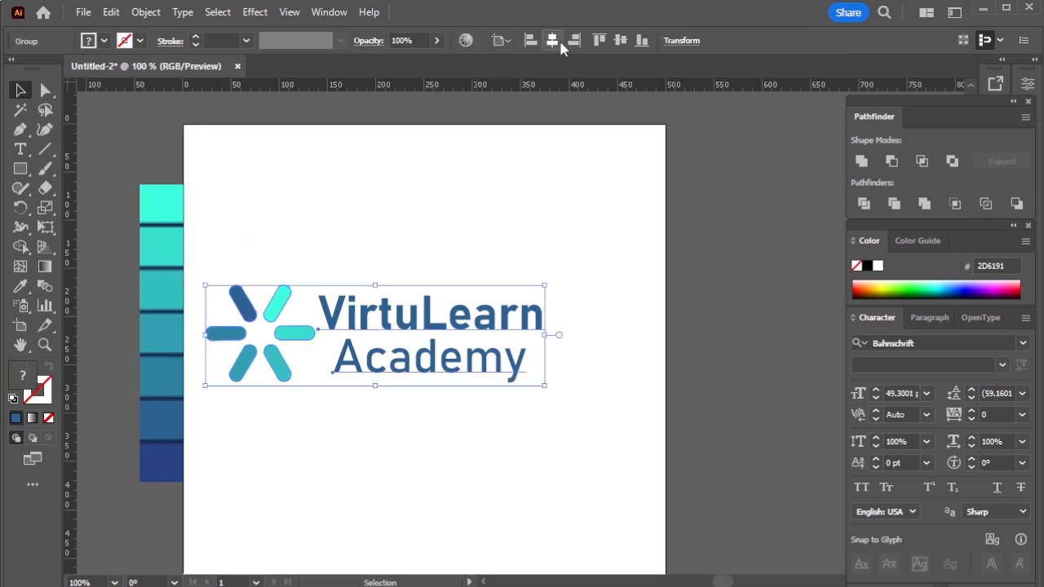
{"action": "left_click", "coordinate": [551, 40]}
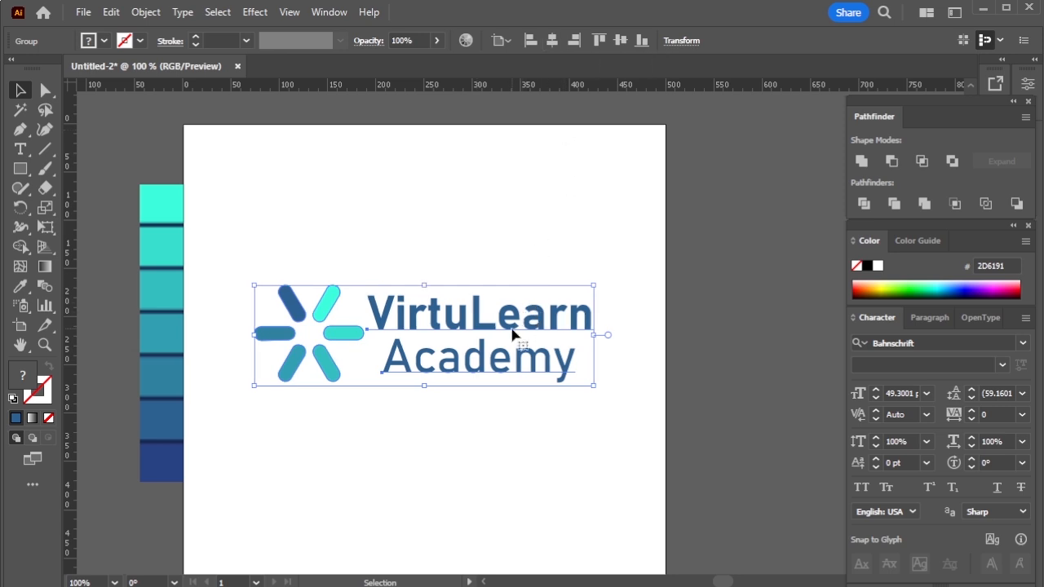
{"action": "left_click_drag", "start_coordinate": [513, 333], "coordinate": [506, 212]}
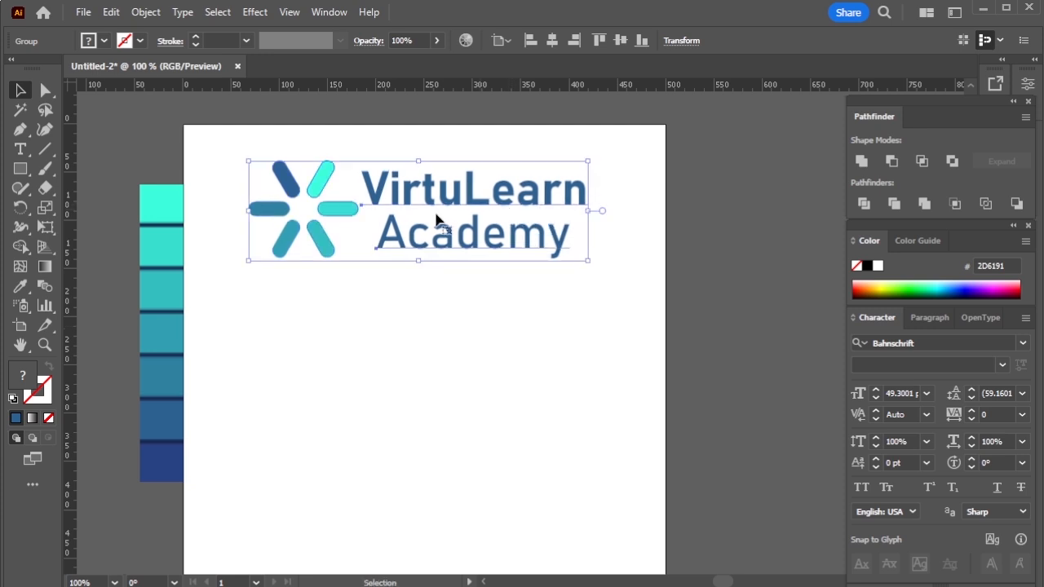
Draw a 500 × 500 px rectangle covering the whole artboard.
{"action": "left_click", "coordinate": [22, 169]}
{"action": "scroll", "coordinate": [191, 132], "scroll_direction": "down", "scroll_amount": 1}
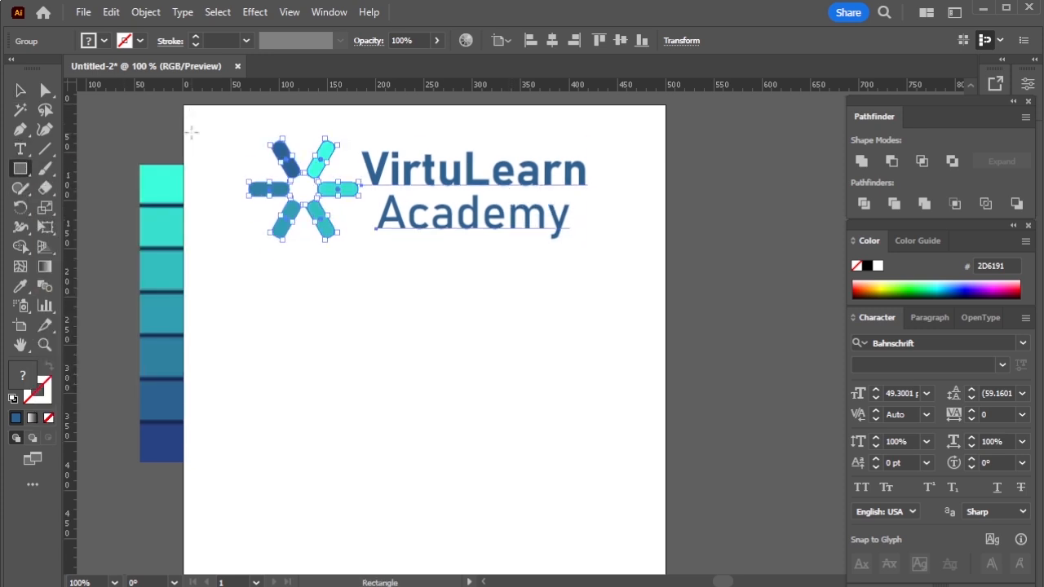
{"action": "left_click_drag", "start_coordinate": [185, 105], "coordinate": [663, 562]}
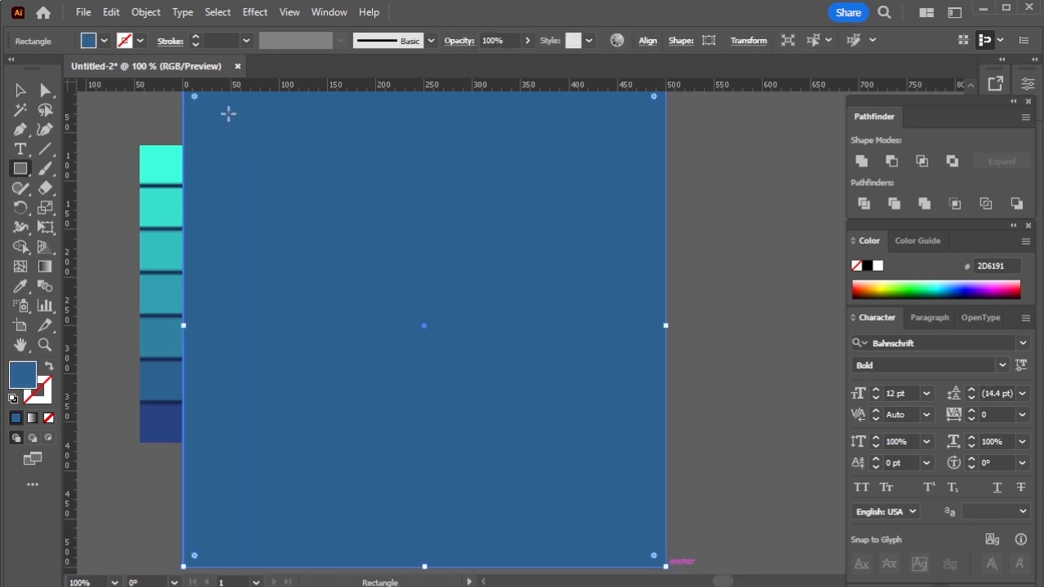
Split the artboard-sized rectangle into a grid of 3 rows and 1 column with a 0 px gutter.
{"action": "left_click", "coordinate": [143, 12]}
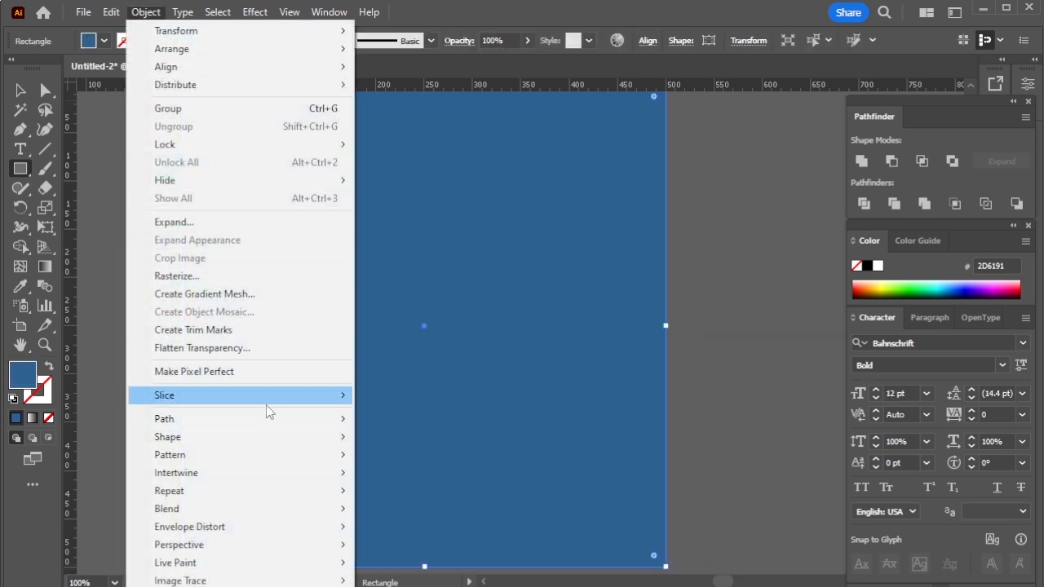
{"action": "mouse_move", "coordinate": [257, 413]}
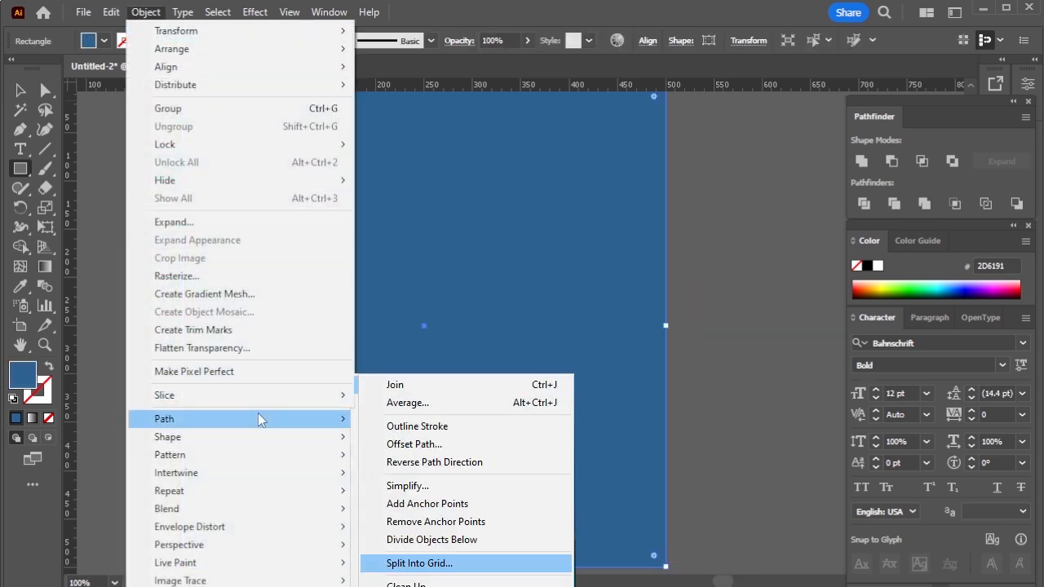
{"action": "key", "text": "Return"}
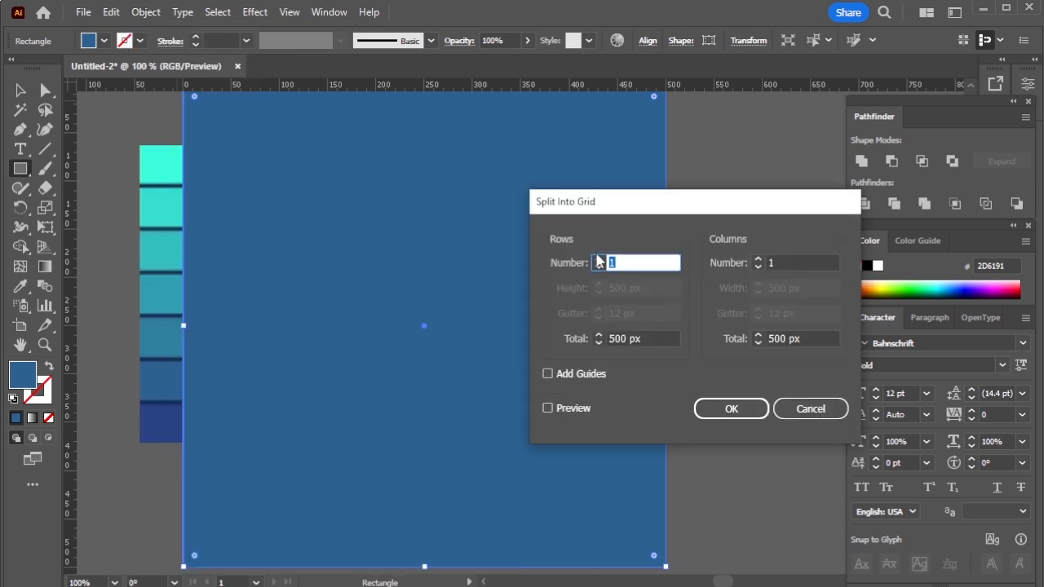
{"action": "type", "text": "3"}
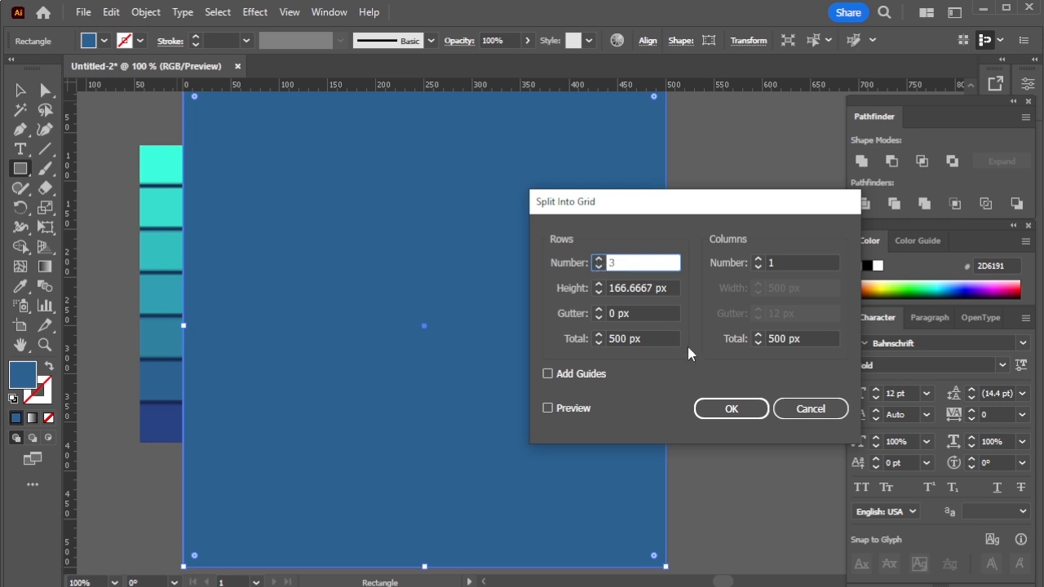
{"action": "left_click", "coordinate": [576, 411]}
{"action": "left_click", "coordinate": [748, 412]}
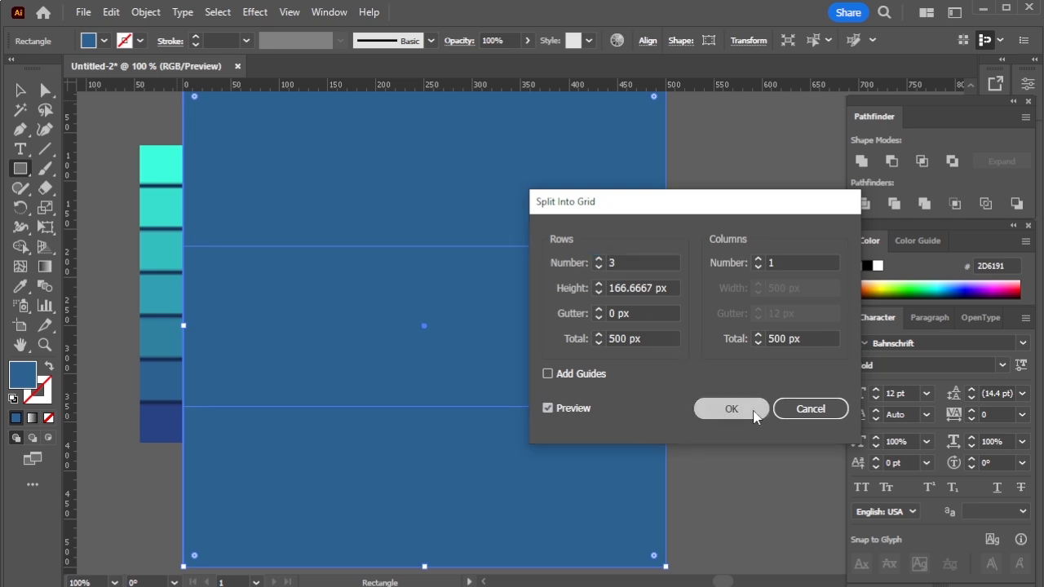
Fill the top strip white and the bottom strip black, keeping the strips behind the logo.
{"action": "key", "text": "v"}
{"action": "left_click", "coordinate": [691, 232]}
{"action": "left_click", "coordinate": [611, 202]}
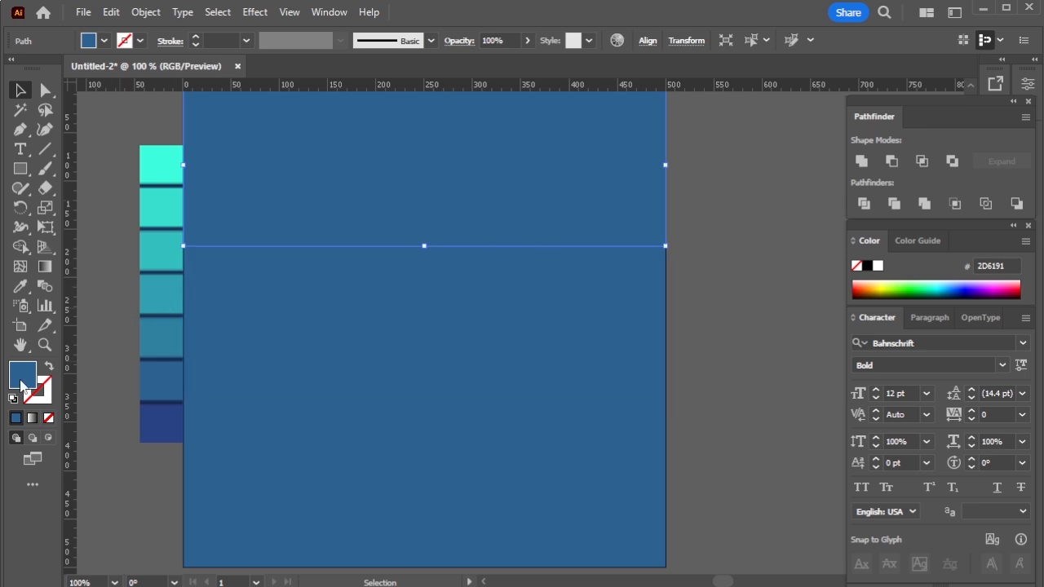
{"action": "left_click", "coordinate": [20, 287]}
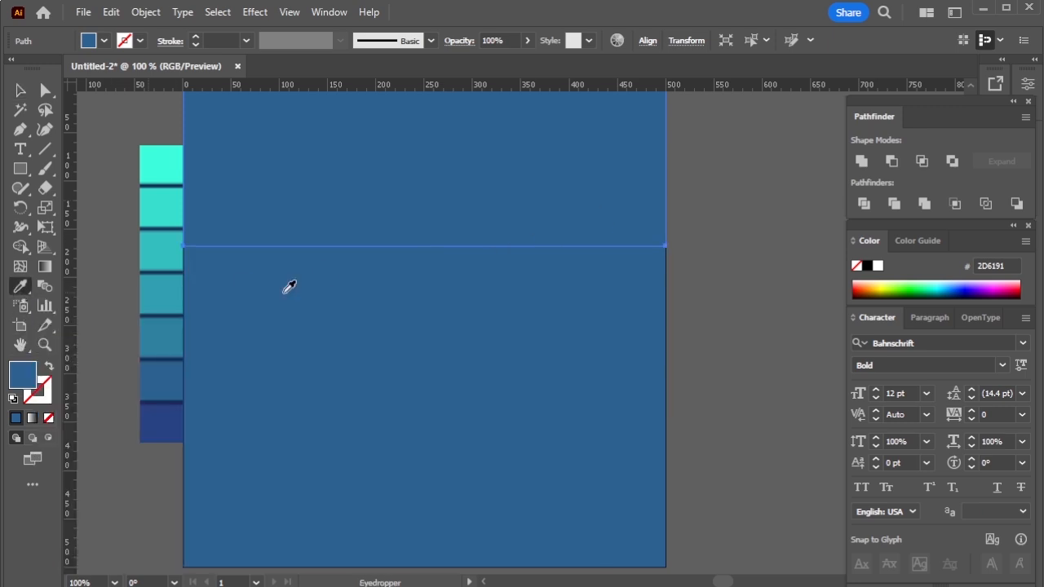
{"action": "left_click", "coordinate": [878, 267]}
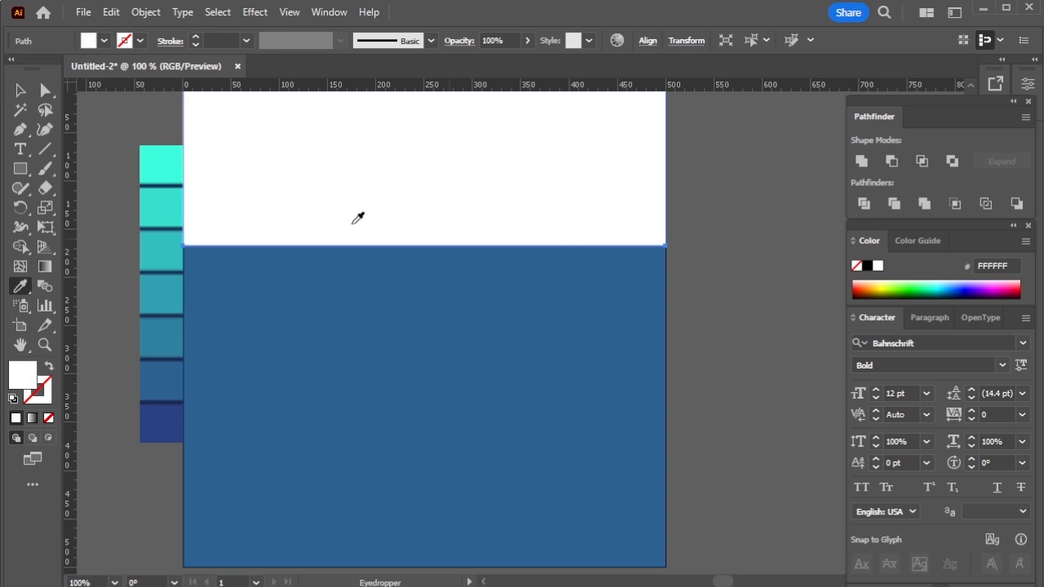
{"action": "left_click", "coordinate": [20, 90]}
Fill the middle strip with the dark blue 294282 sampled from the lowest swatch of the palette strip.
{"action": "left_click", "coordinate": [351, 298]}
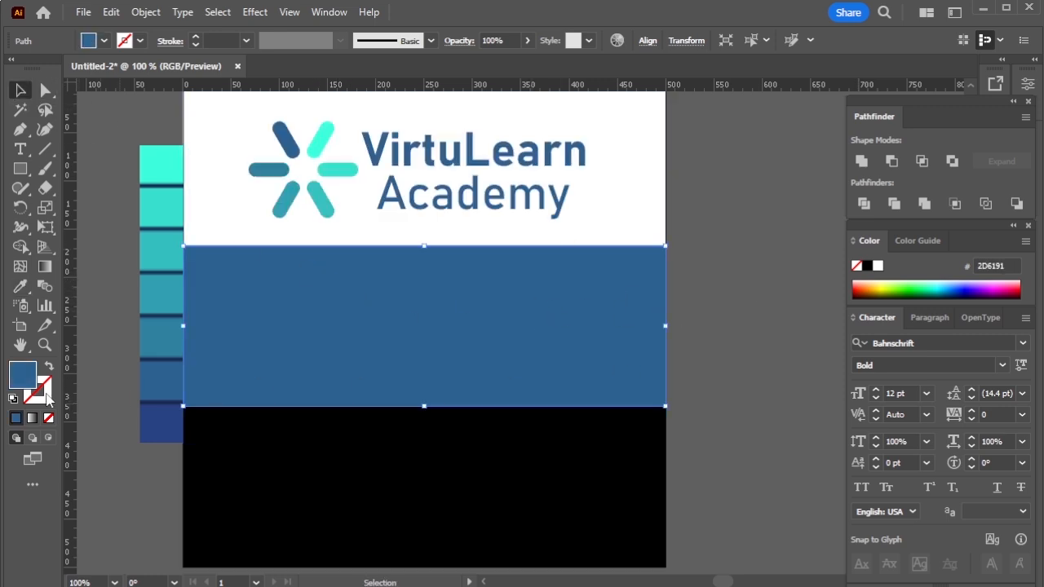
{"action": "left_click", "coordinate": [20, 287]}
{"action": "left_click", "coordinate": [166, 419]}
{"action": "left_click", "coordinate": [20, 91]}
{"action": "left_click", "coordinate": [711, 301]}
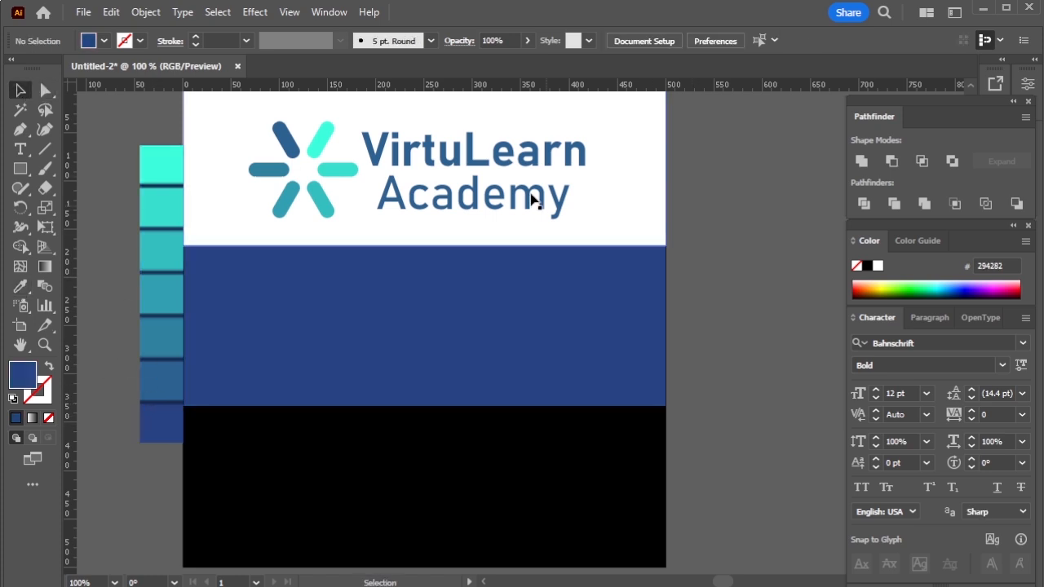
Select the grouped logo on the white strip.
{"action": "left_click", "coordinate": [469, 157]}
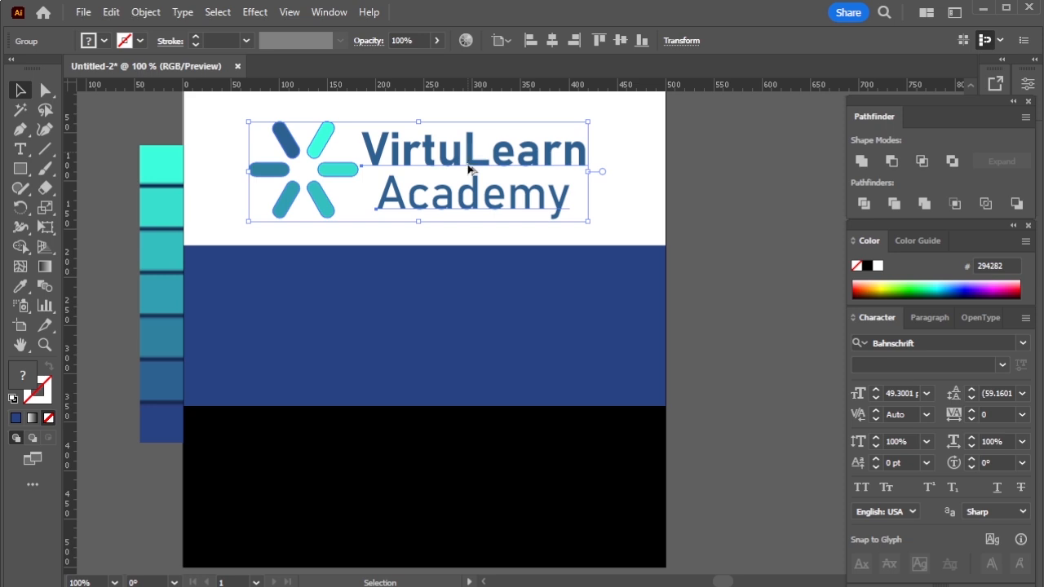